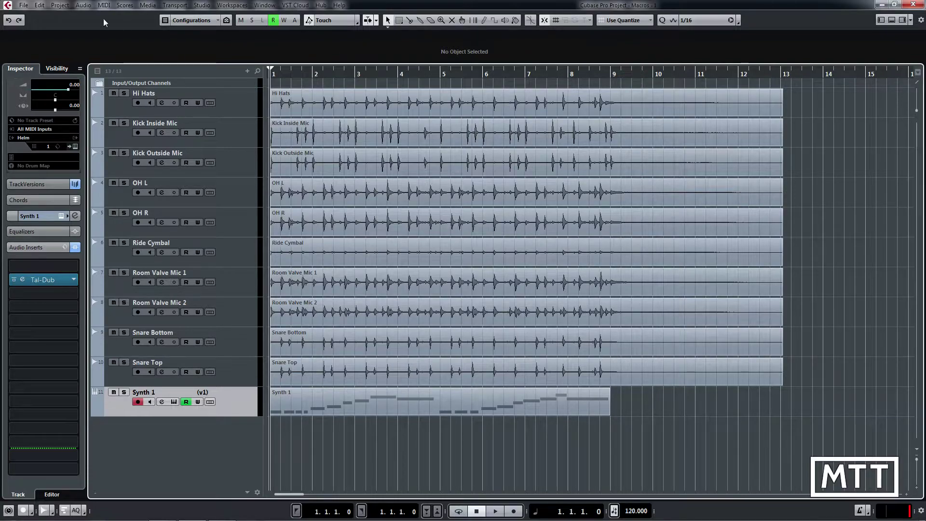
# Browse the built-in Edit > Macros list and close it without running one
pyautogui.click(39, 6)
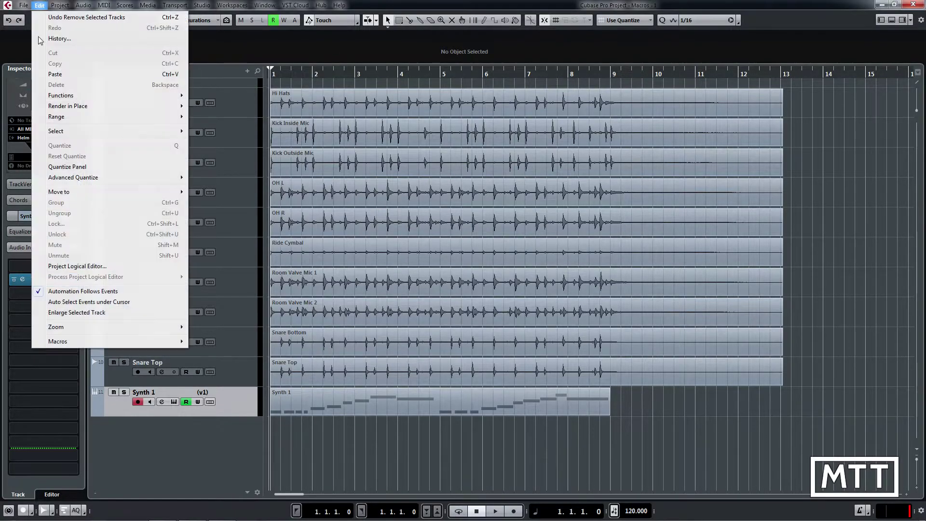
pyautogui.moveTo(147, 342)
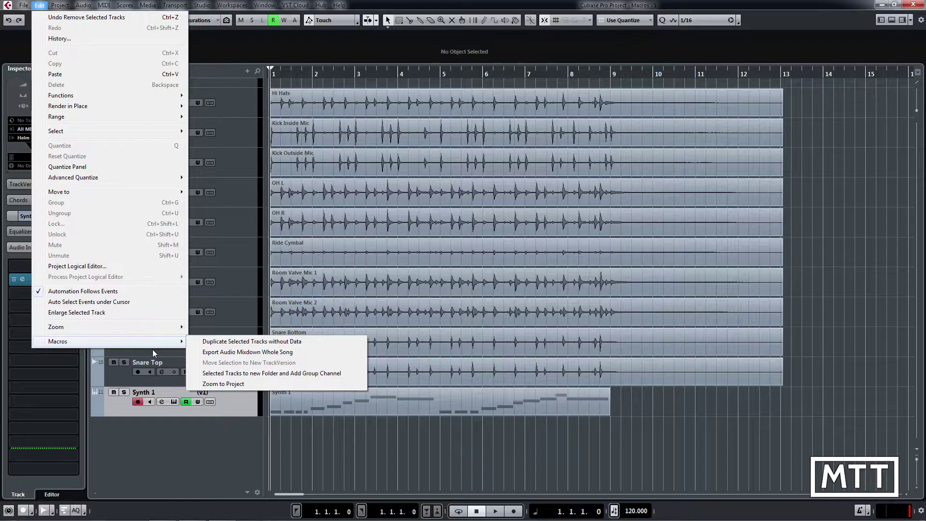
pyautogui.click(233, 424)
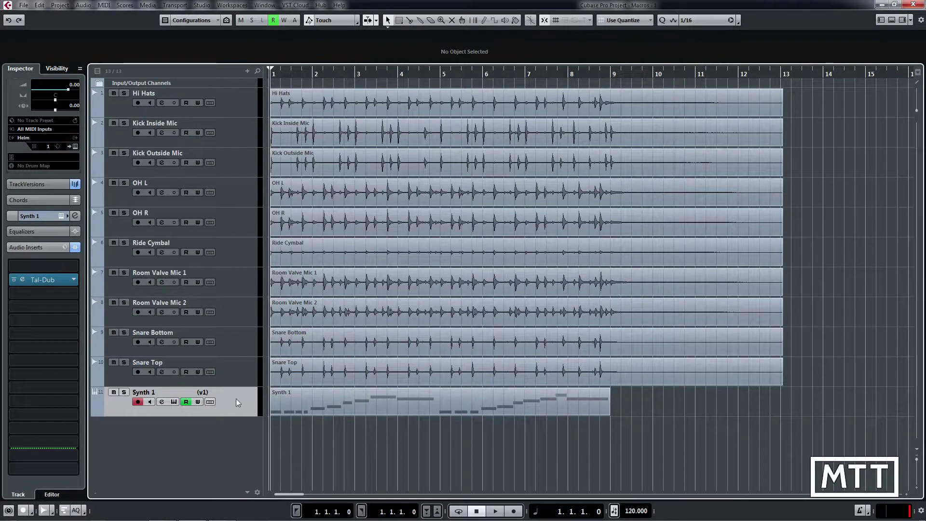
# Duplicate Synth 1 with its part, then delete the duplicated Synth 1 (D) track
pyautogui.rightClick(238, 403)
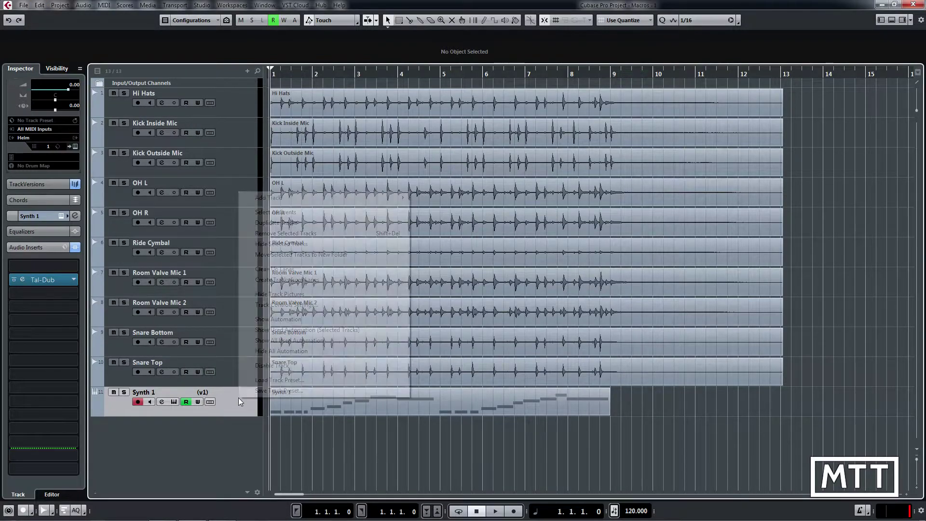
pyautogui.click(274, 224)
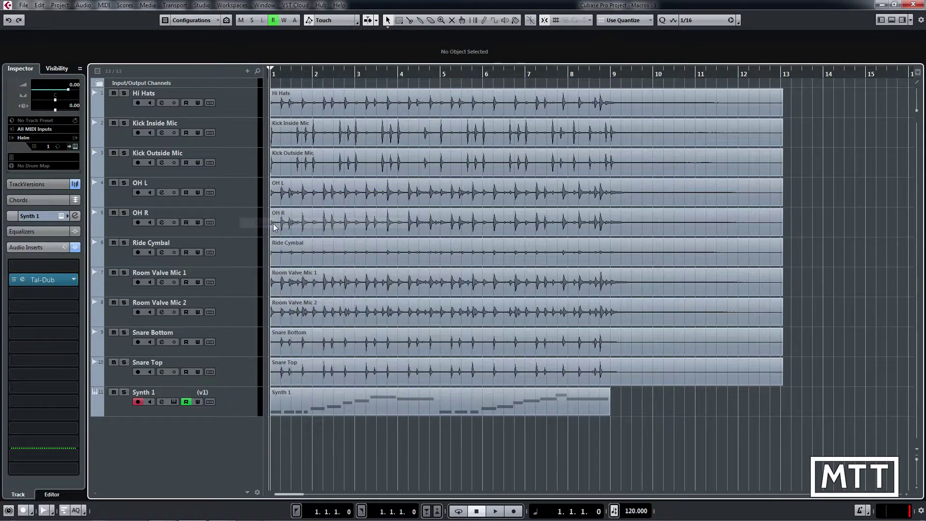
pyautogui.click(270, 452)
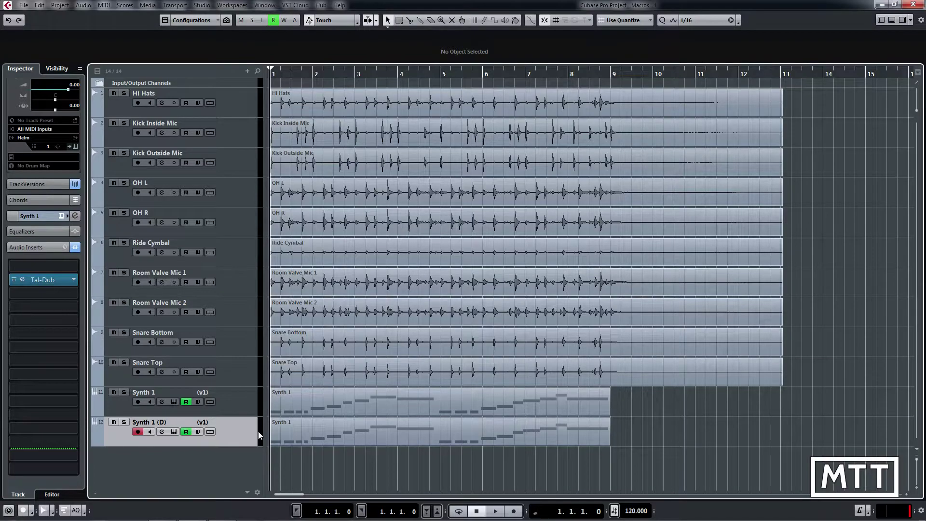
pyautogui.click(411, 432)
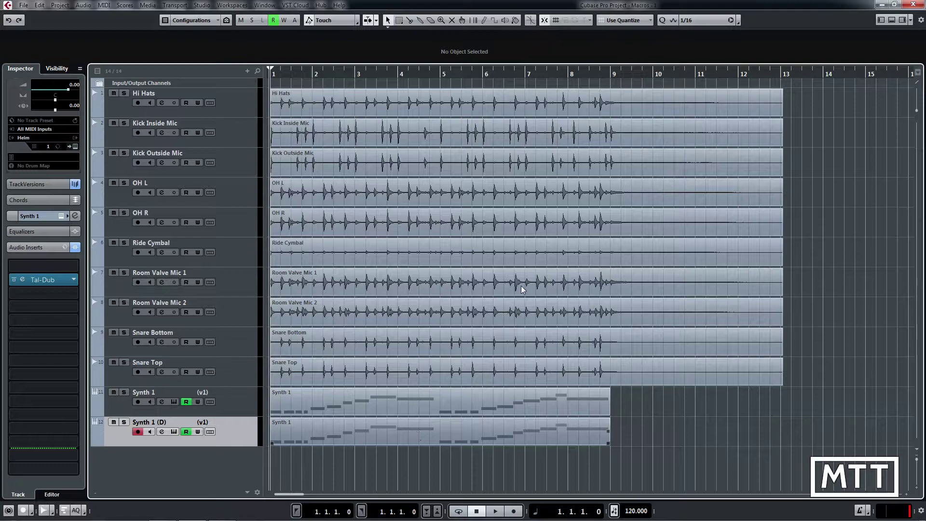
pyautogui.hotkey('ctrl', 'shift', 'a')
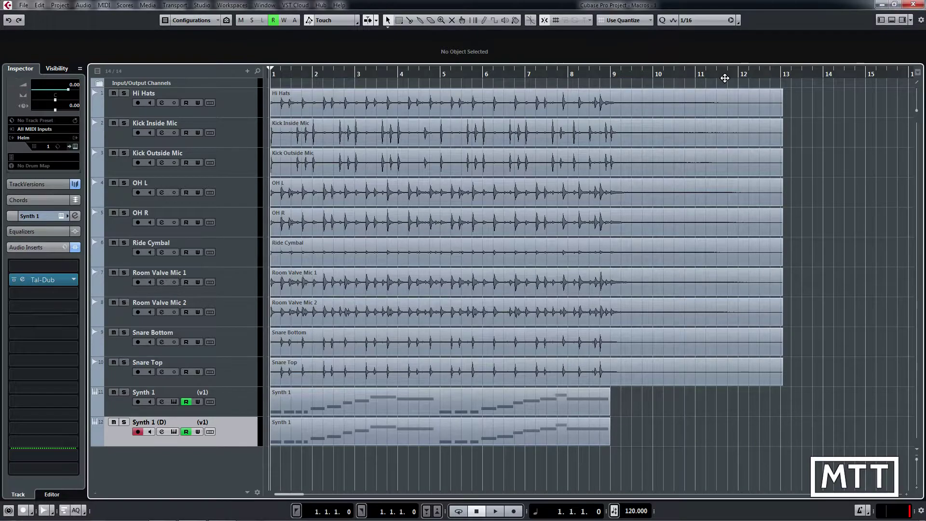
pyautogui.rightClick(246, 438)
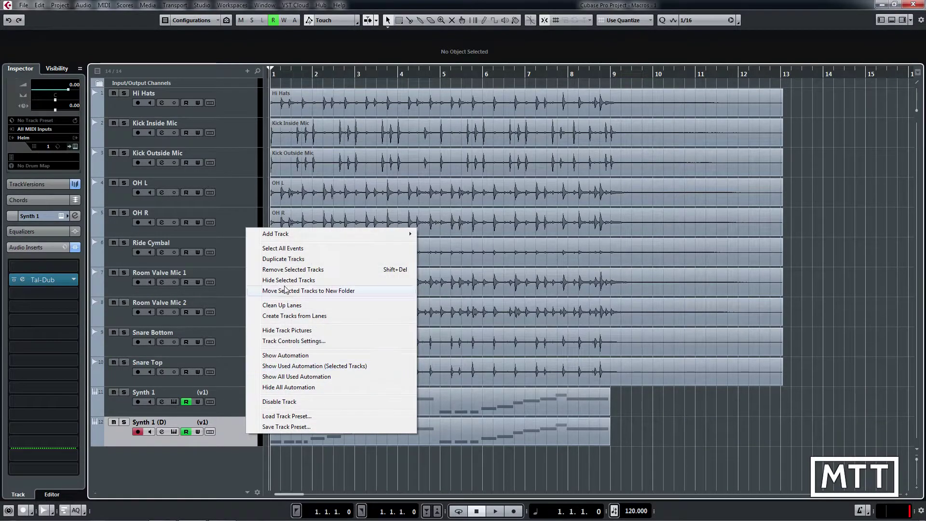
pyautogui.click(289, 271)
pyautogui.click(442, 287)
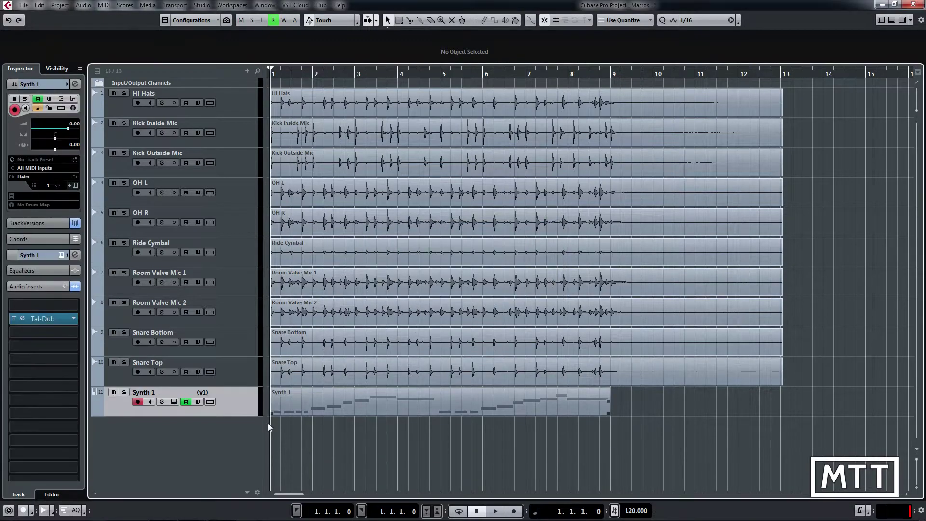
# Show the Synth 1 automation lane, browse its parameters without adding any, then hide it
pyautogui.click(96, 410)
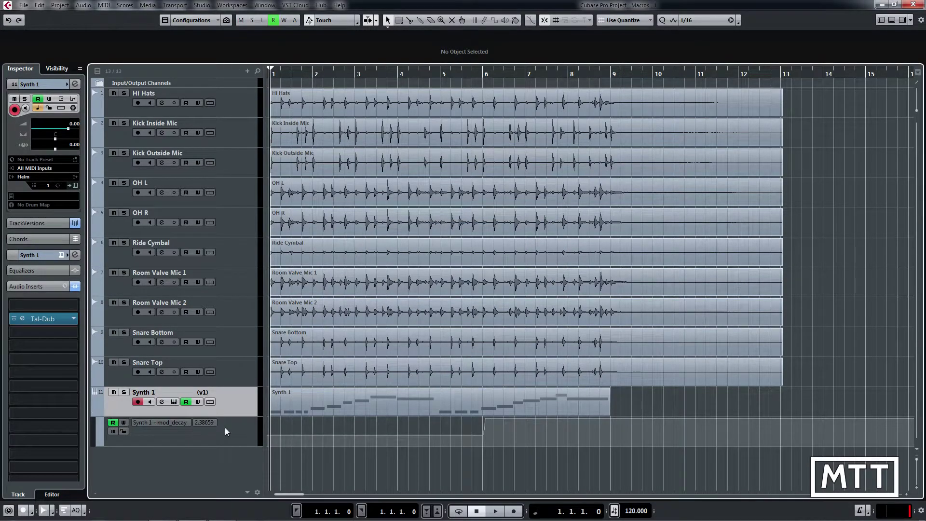
pyautogui.click(172, 421)
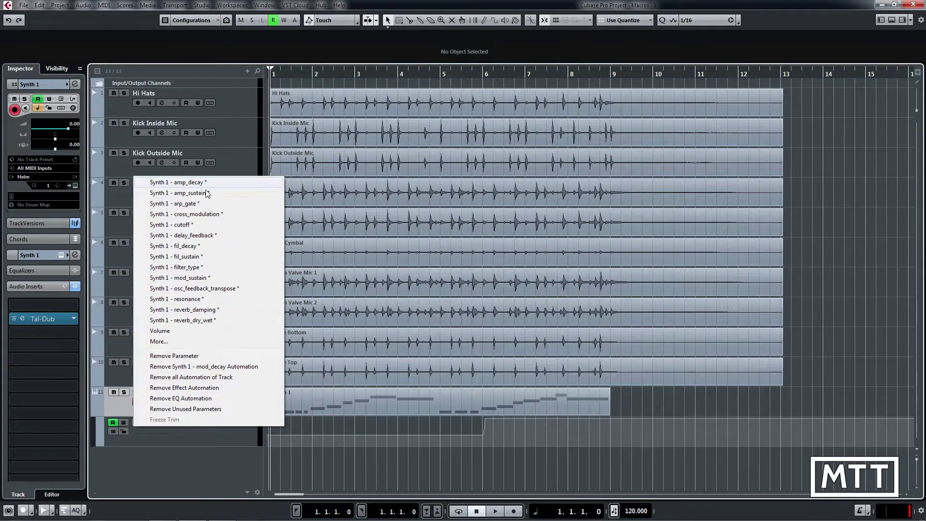
pyautogui.click(164, 341)
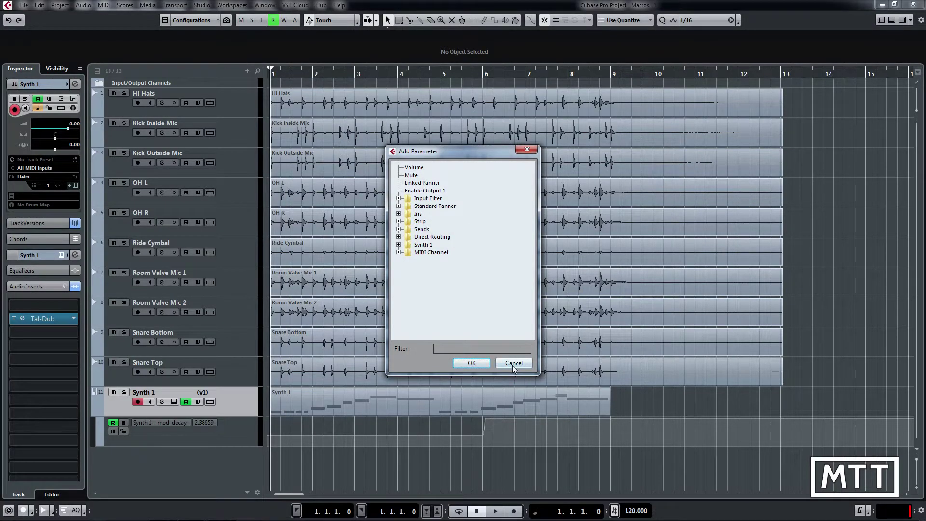
pyautogui.click(513, 363)
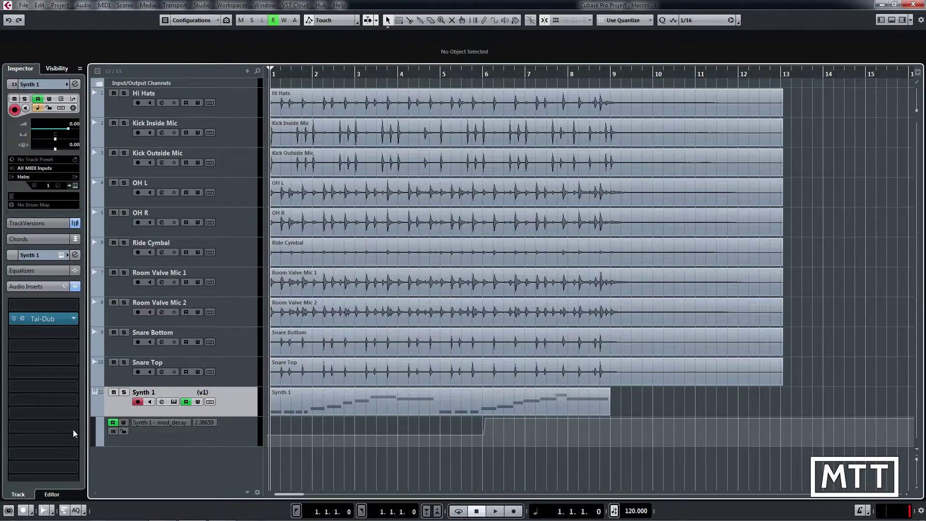
pyautogui.click(94, 412)
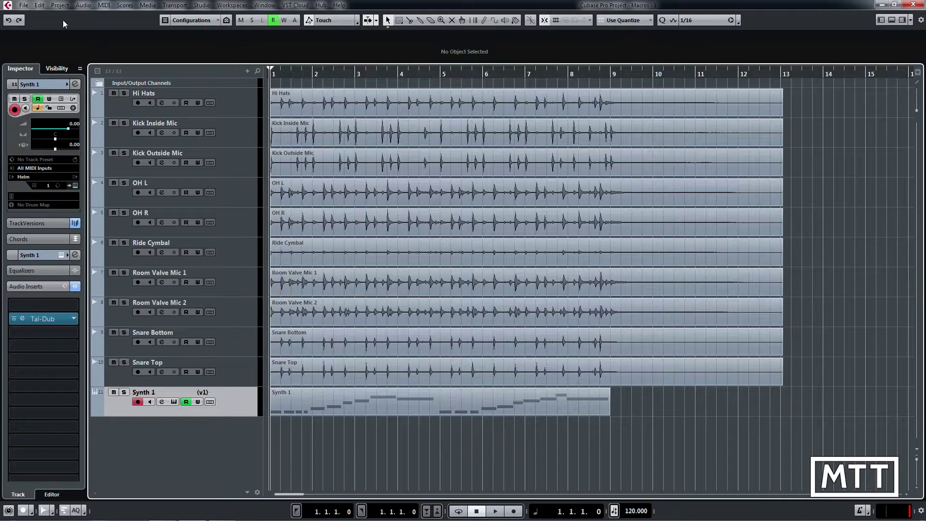
# Run the Duplicate Selected Tracks without Data macro on Synth 1
pyautogui.click(39, 4)
pyautogui.moveTo(164, 348)
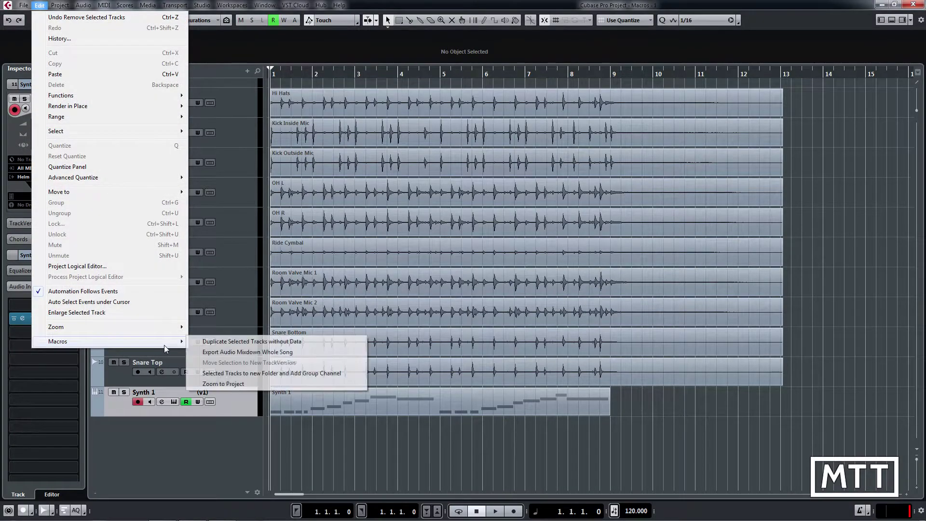
pyautogui.click(231, 342)
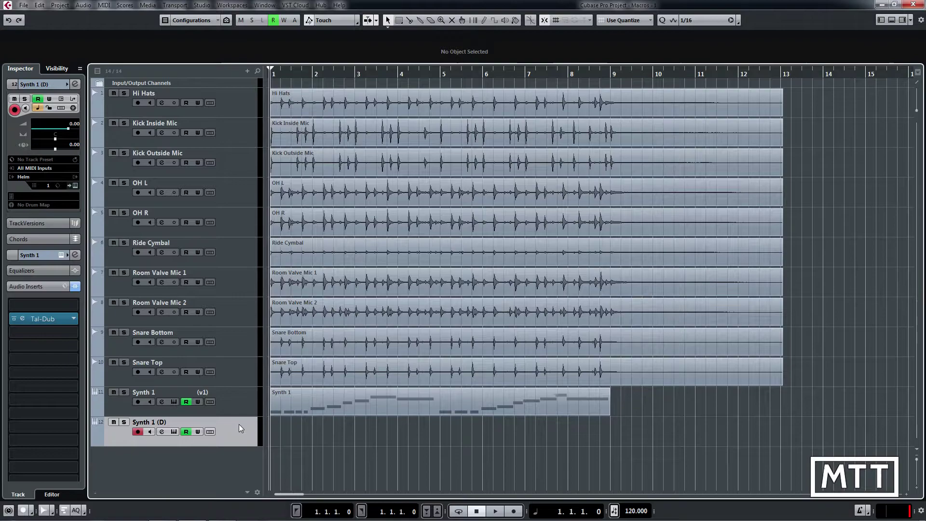
# Look through the Edit > Macros list, then select the Snare Bottom track
pyautogui.click(39, 6)
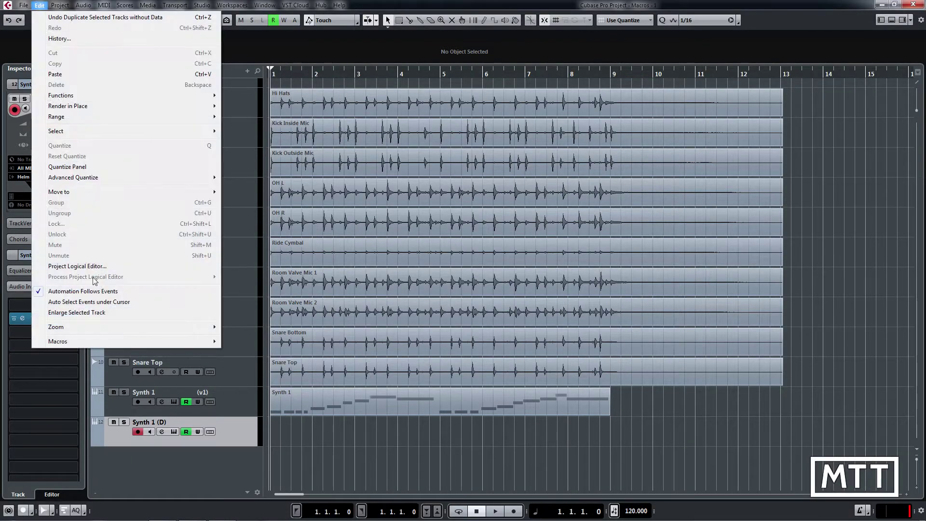
pyautogui.moveTo(195, 341)
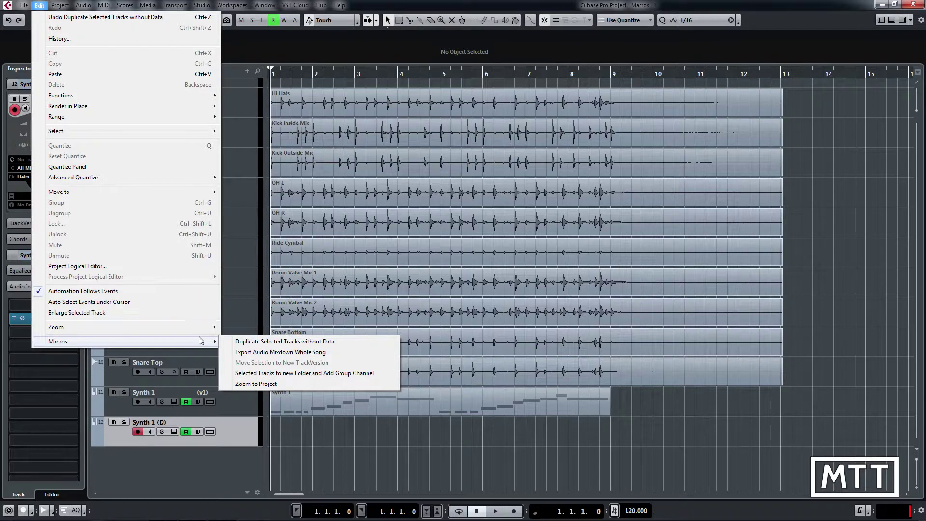
pyautogui.click(232, 330)
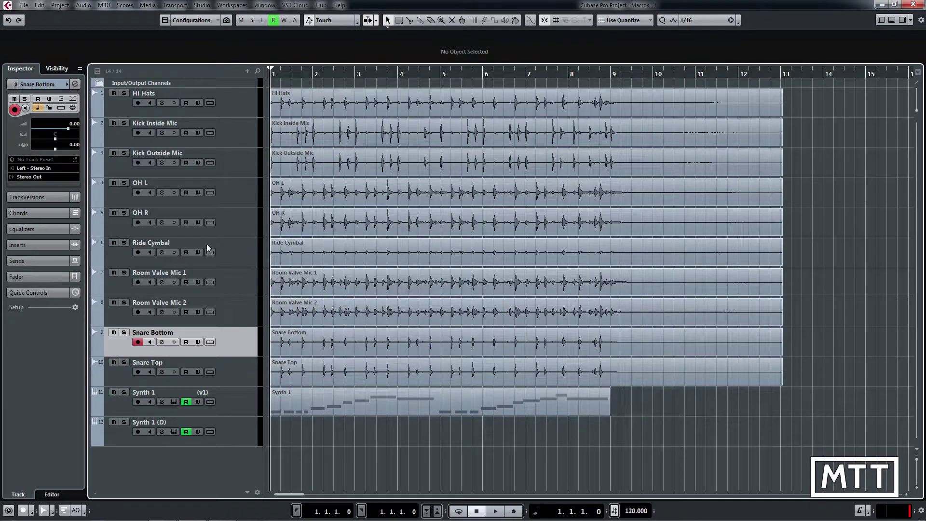
# Run the Export Audio Mixdown Whole Song macro and cancel the export dialog
pyautogui.click(42, 5)
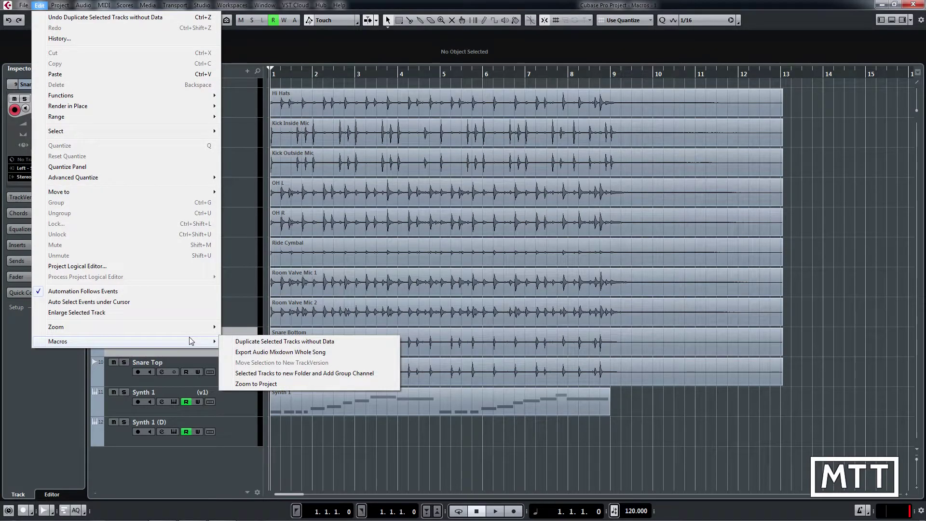
pyautogui.click(240, 356)
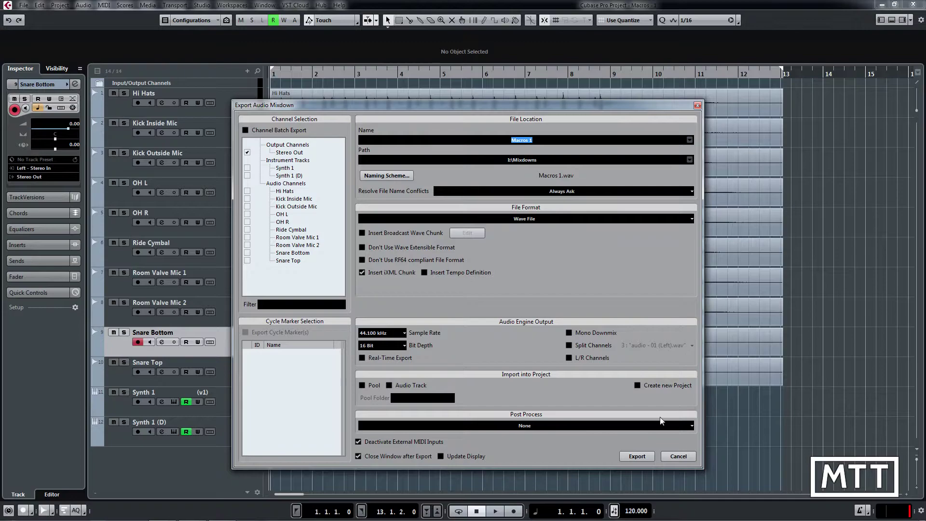
pyautogui.click(678, 456)
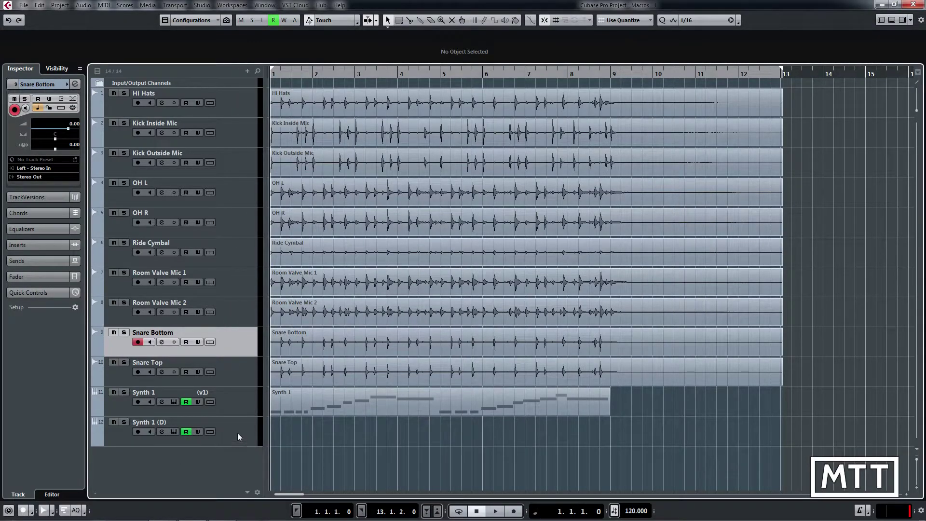
# Delete the empty Synth 1 (D) track
pyautogui.click(40, 5)
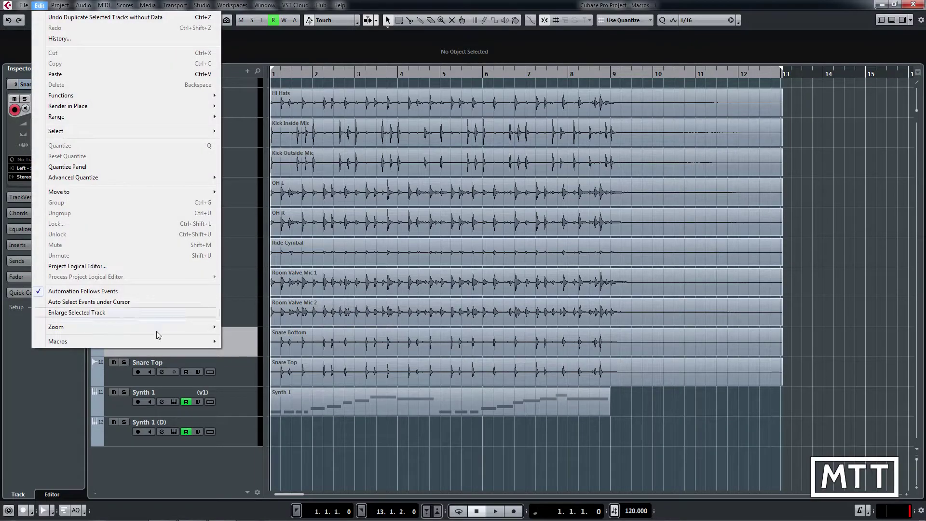
pyautogui.moveTo(188, 342)
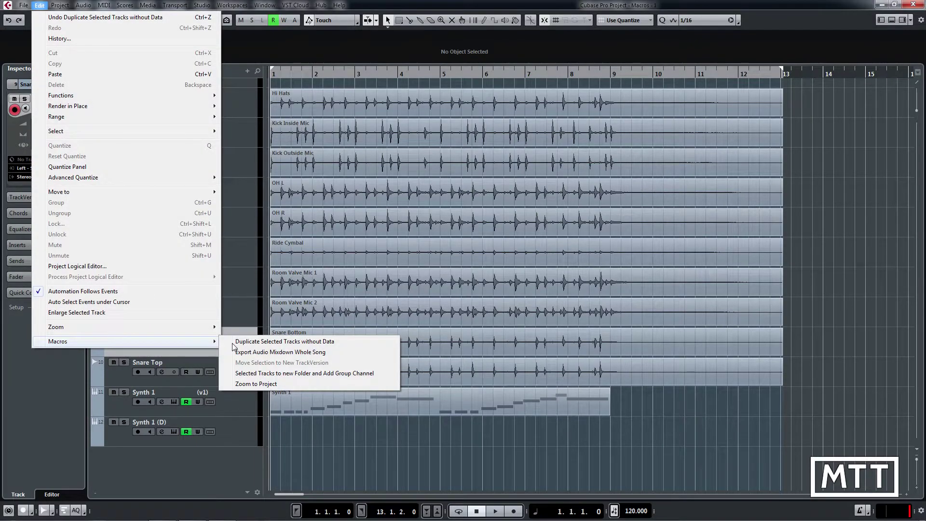
pyautogui.click(252, 438)
pyautogui.rightClick(252, 438)
pyautogui.click(338, 269)
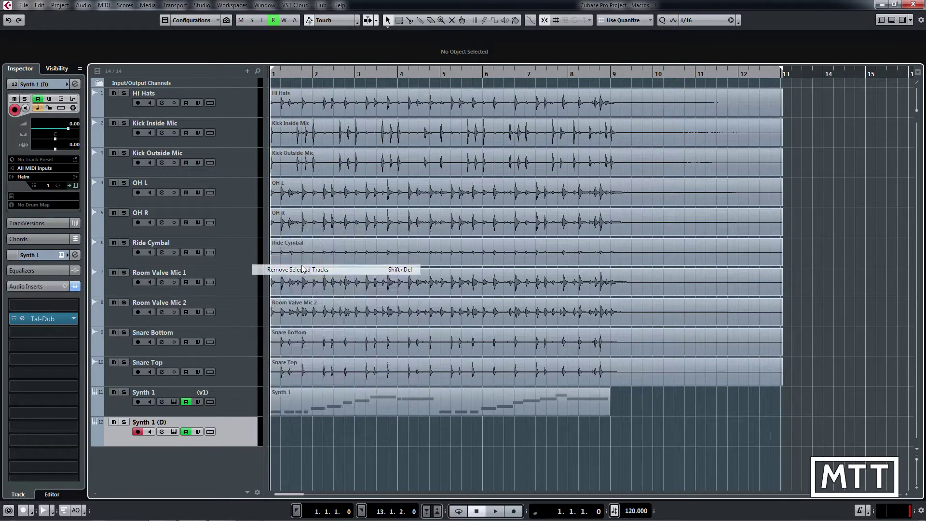
# Cut the Synth 1 part at five points with the Scissors tool, making six pieces
pyautogui.rightClick(436, 442)
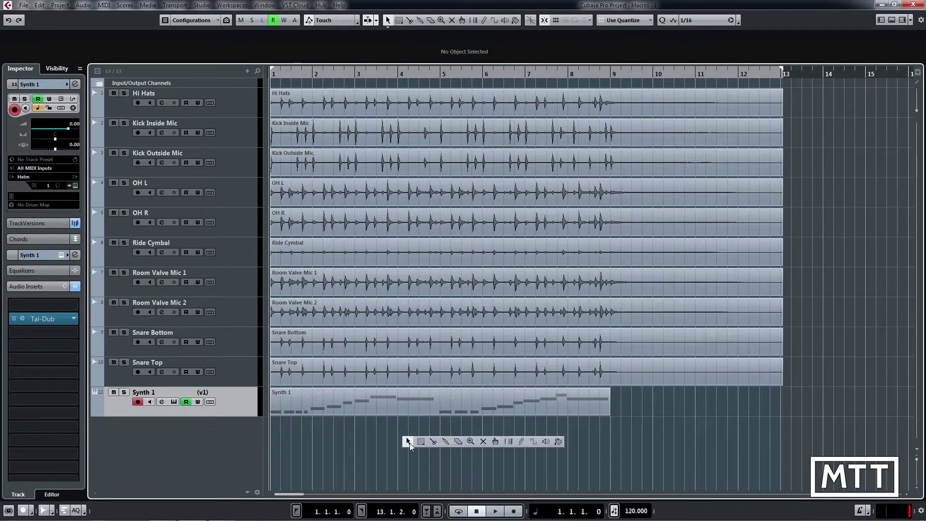
pyautogui.click(441, 442)
pyautogui.click(357, 407)
pyautogui.click(411, 405)
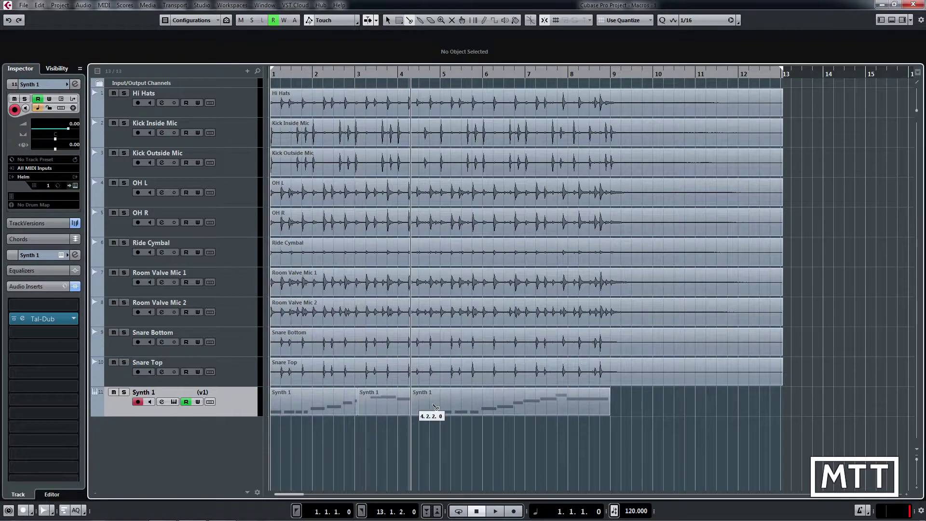
pyautogui.click(454, 405)
pyautogui.click(505, 408)
pyautogui.click(544, 408)
# With Object Selection, select the fifth, third and first Synth 1 pieces together
pyautogui.rightClick(514, 430)
pyautogui.click(515, 430)
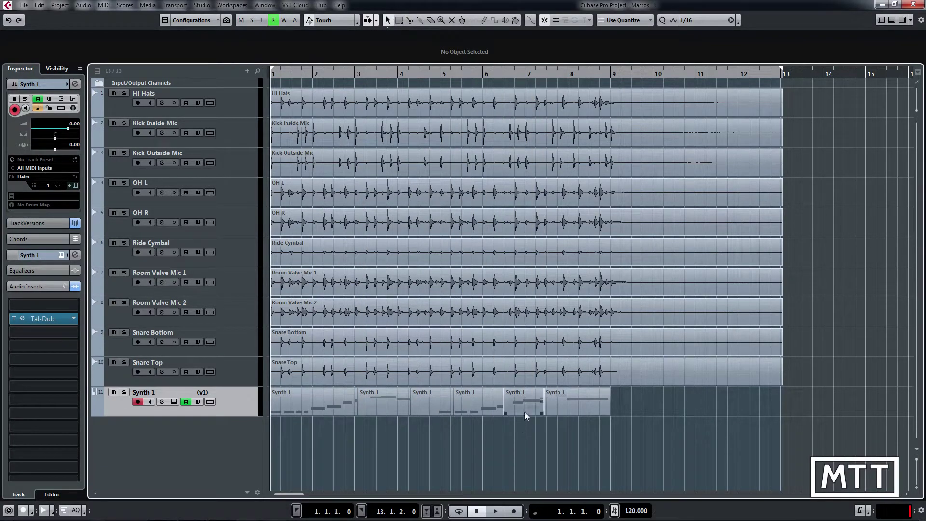
pyautogui.click(523, 410)
pyautogui.keyDown('ctrl'); pyautogui.click(436, 400); pyautogui.keyUp('ctrl')
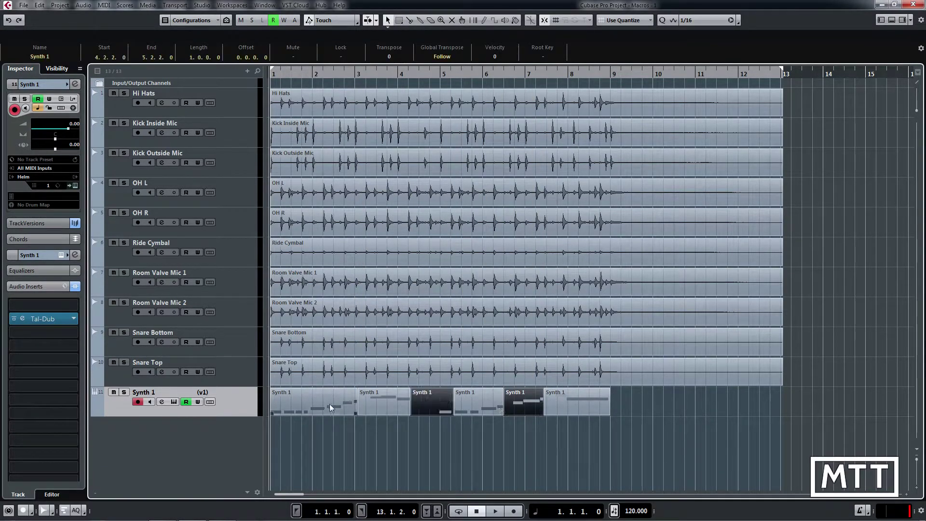
pyautogui.keyDown('ctrl'); pyautogui.click(300, 403); pyautogui.keyUp('ctrl')
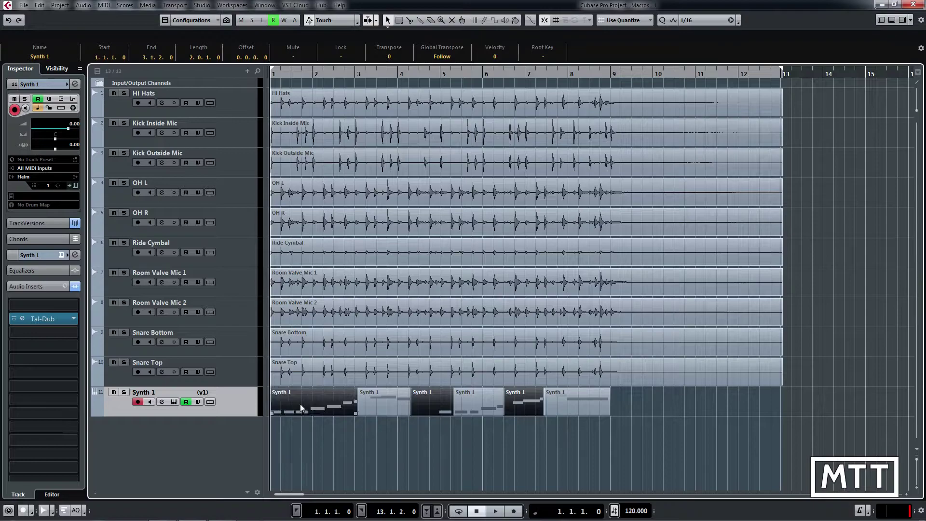
# Move the selected pieces to a new track version with the Move Selection to New TrackVersion macro
pyautogui.click(40, 6)
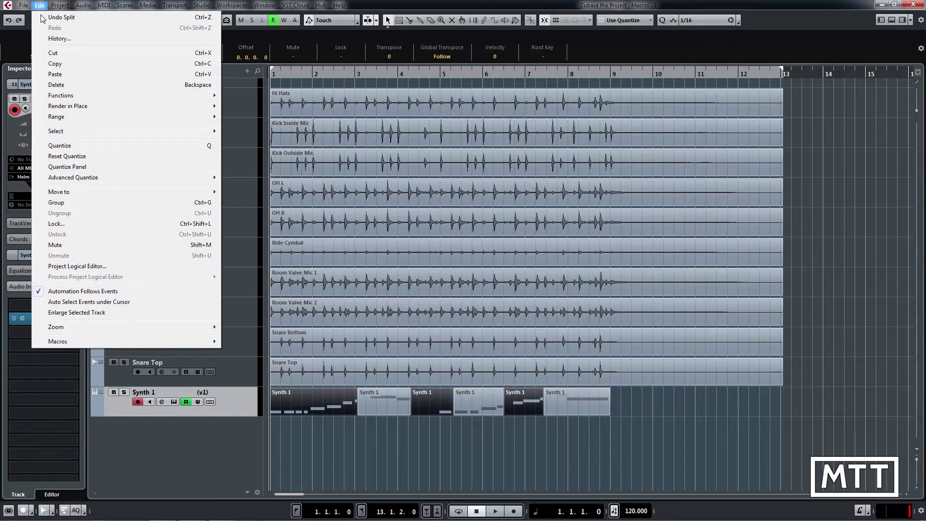
pyautogui.moveTo(200, 341)
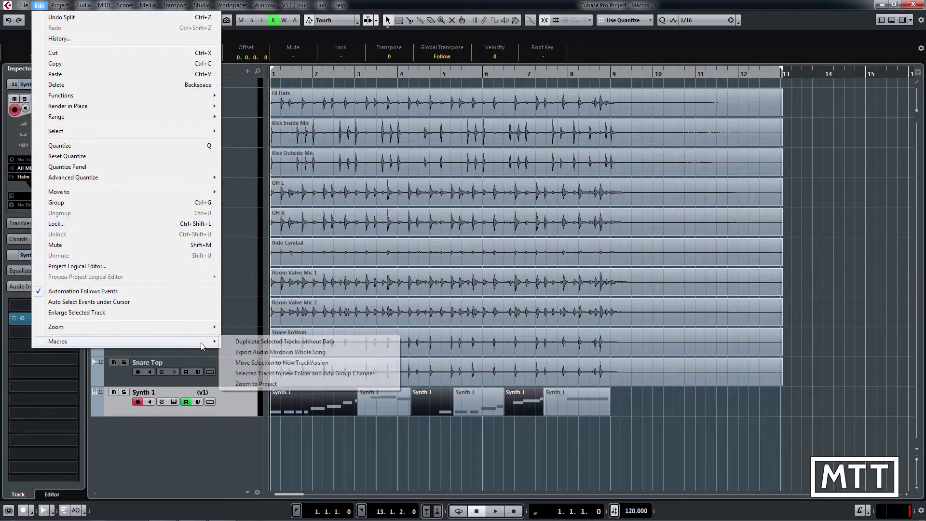
pyautogui.click(303, 365)
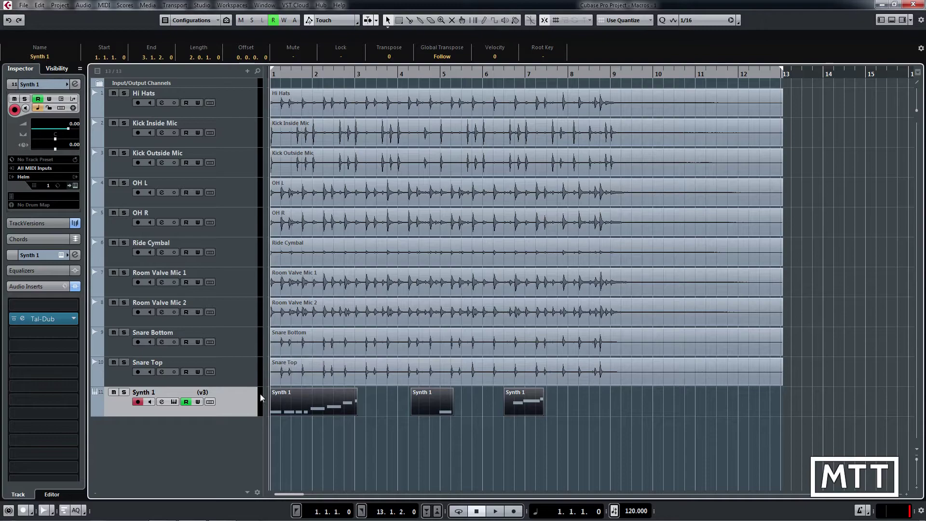
# Compare Synth 1 track versions v2, v1 and v3, ending on v3
pyautogui.click(204, 393)
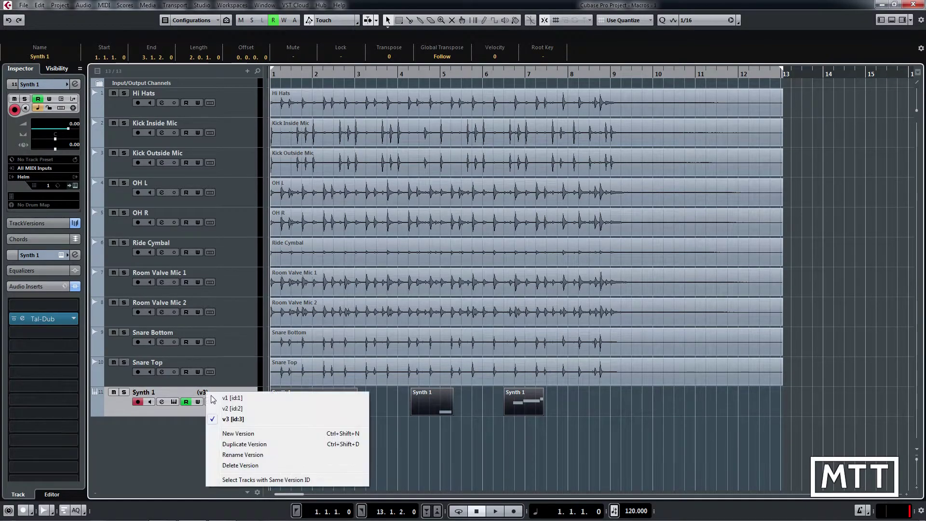
pyautogui.click(232, 408)
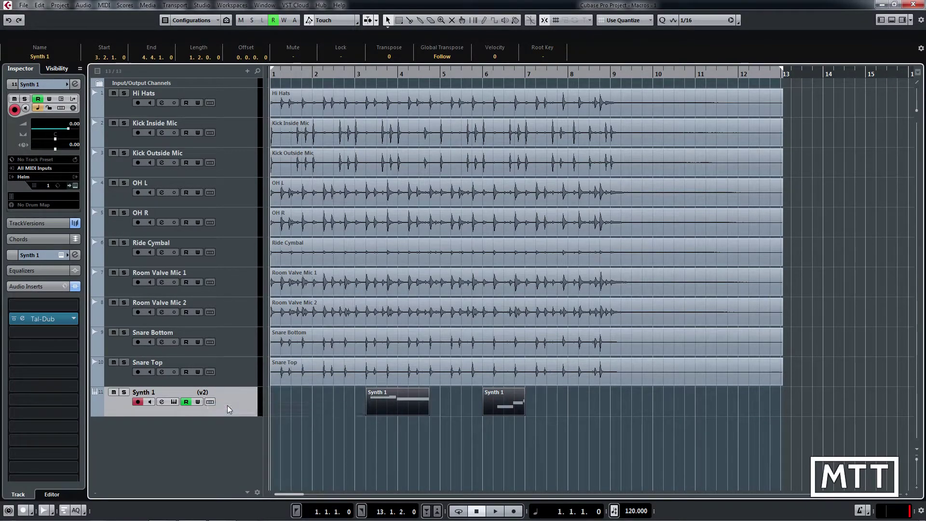
pyautogui.click(212, 392)
pyautogui.click(227, 398)
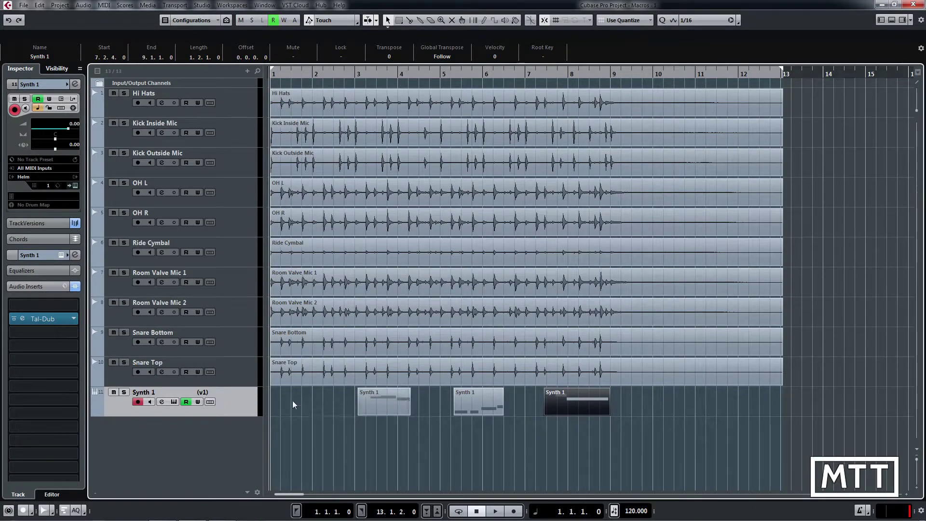
pyautogui.click(210, 391)
pyautogui.click(224, 418)
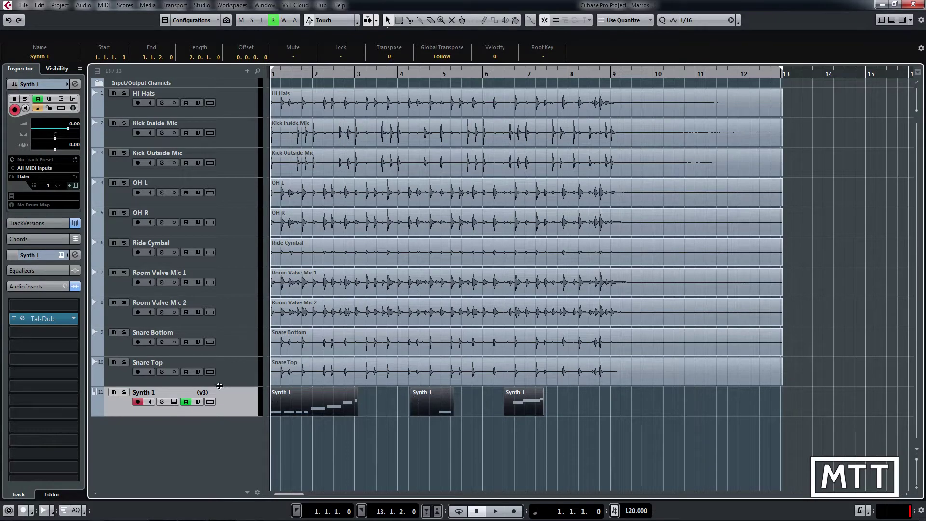
pyautogui.click(215, 393)
pyautogui.click(225, 411)
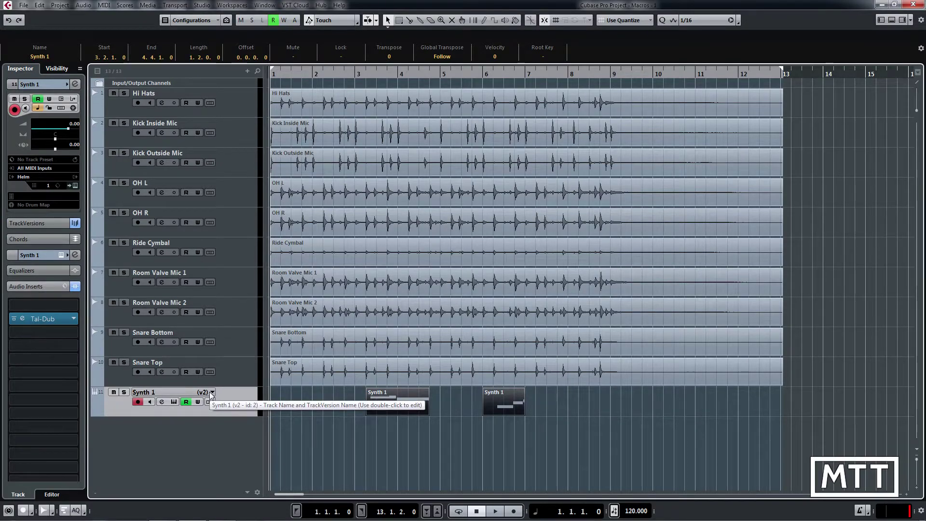
pyautogui.click(210, 391)
pyautogui.click(242, 419)
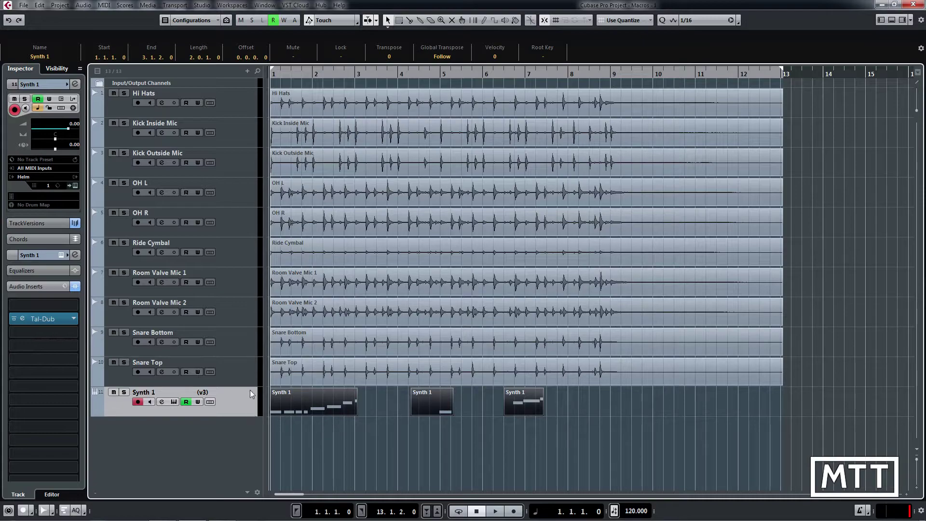
# Select all ten drum tracks from Hi Hats to Snare Top
pyautogui.click(39, 5)
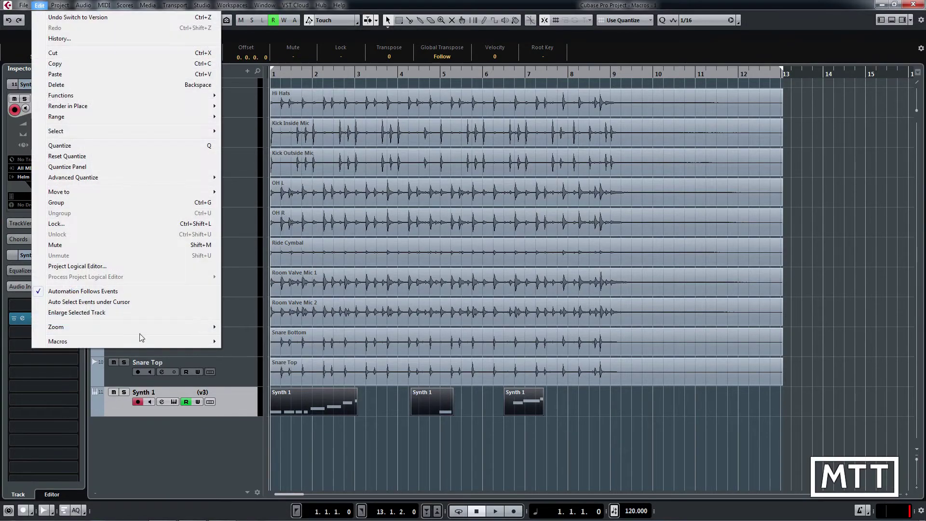
pyautogui.moveTo(172, 341)
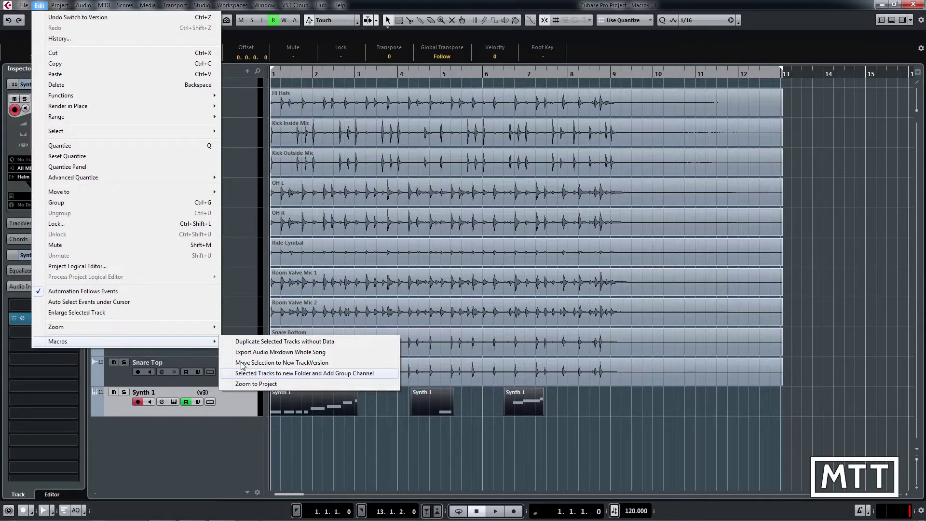
pyautogui.click(238, 320)
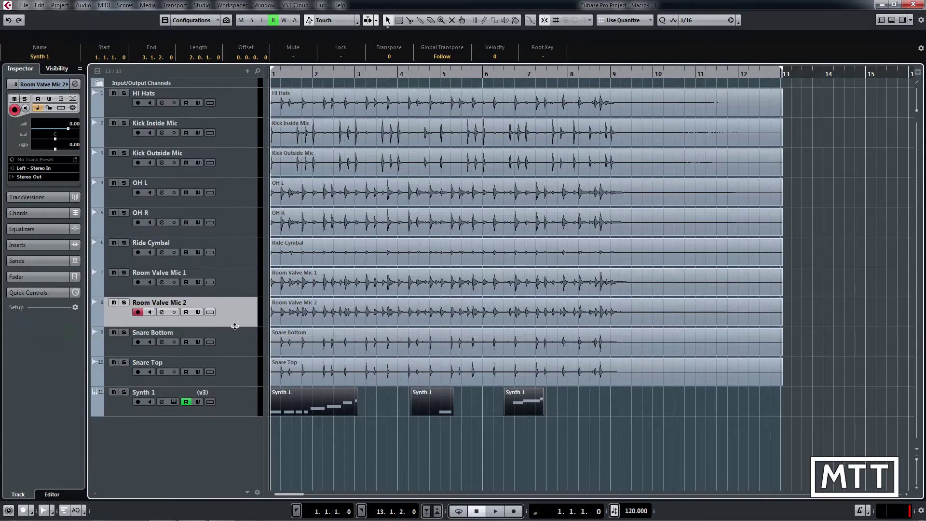
pyautogui.click(239, 363)
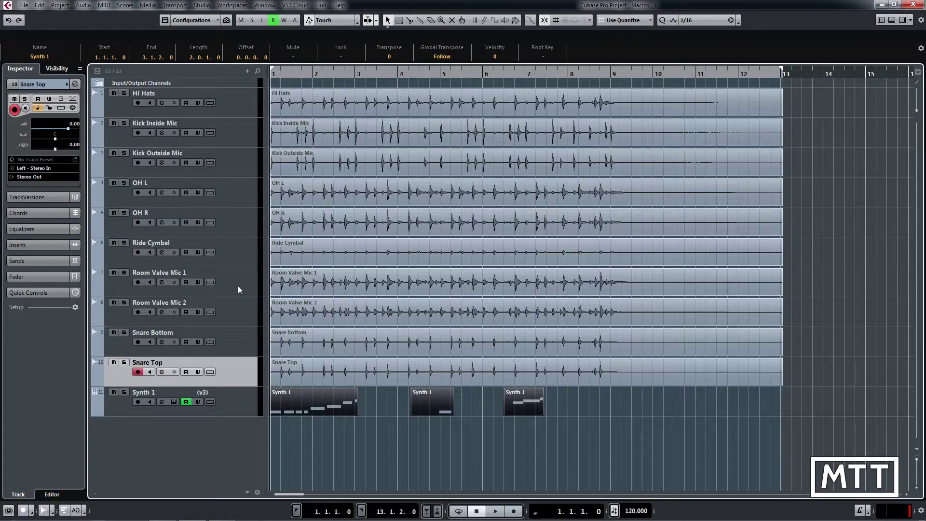
pyautogui.keyDown('shift'); pyautogui.click(241, 111); pyautogui.keyUp('shift')
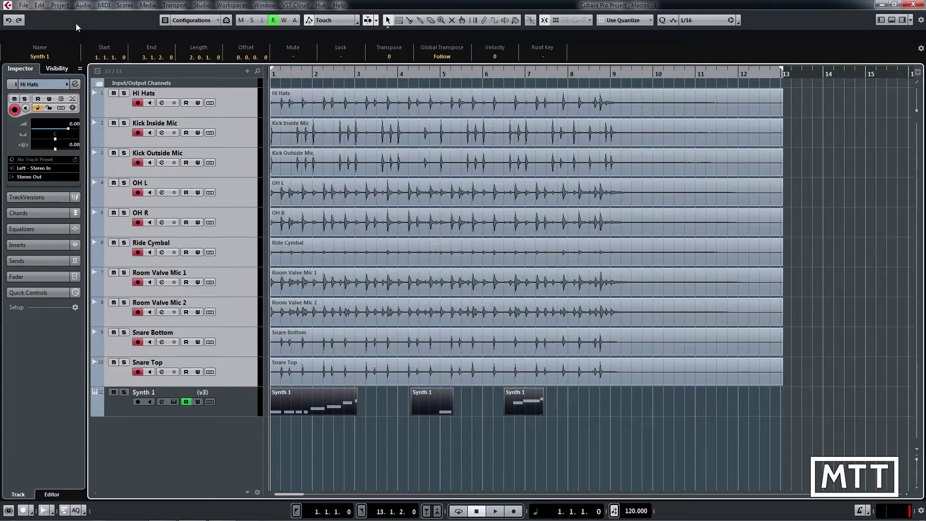
# Put the drum tracks into a new folder with a group channel named 'Drum Grp'
pyautogui.click(40, 5)
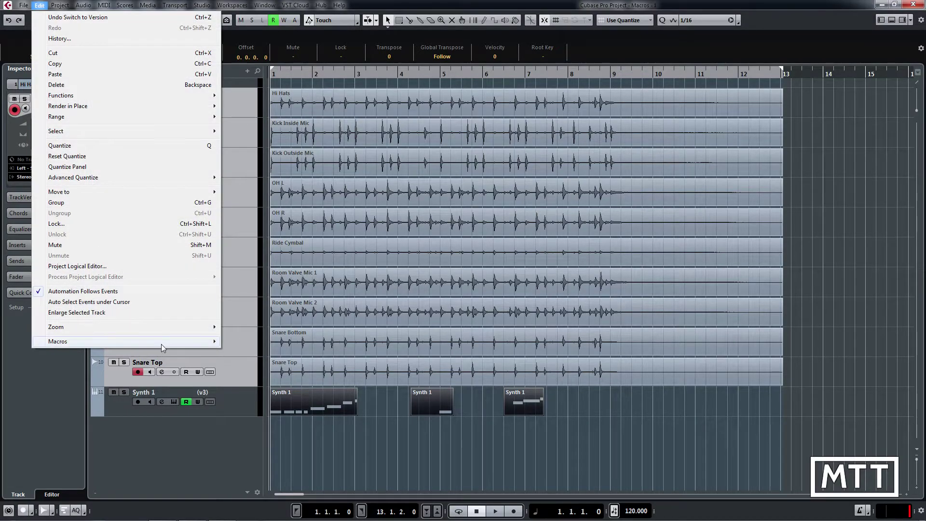
pyautogui.click(280, 374)
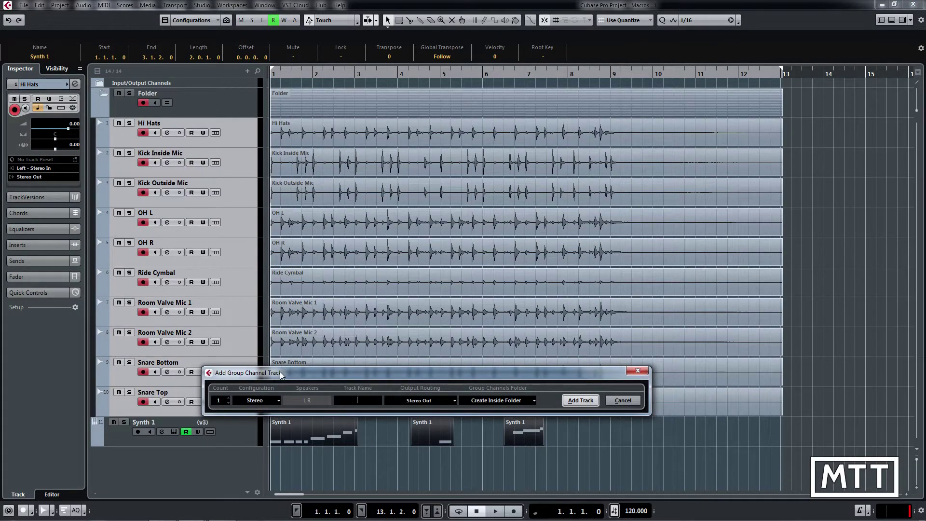
pyautogui.write('Drum Grp')
pyautogui.press('Return')
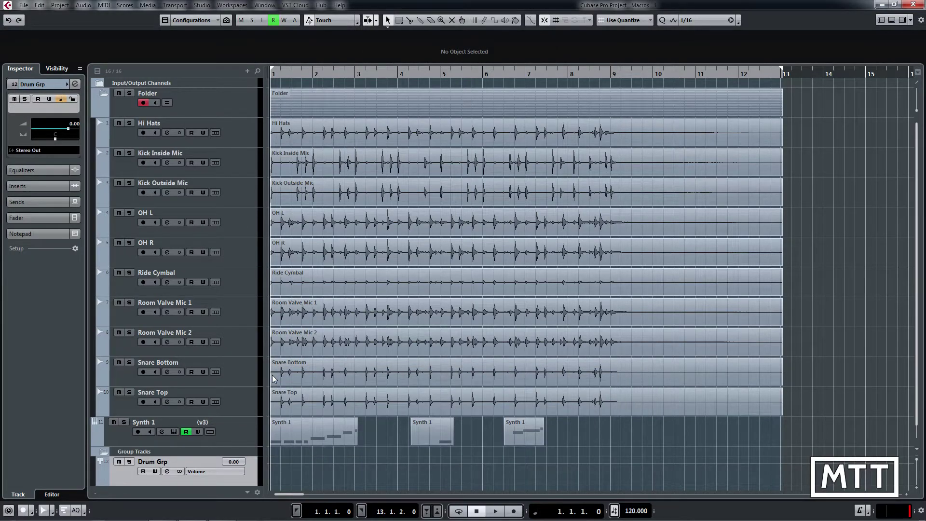
pyautogui.click(234, 400)
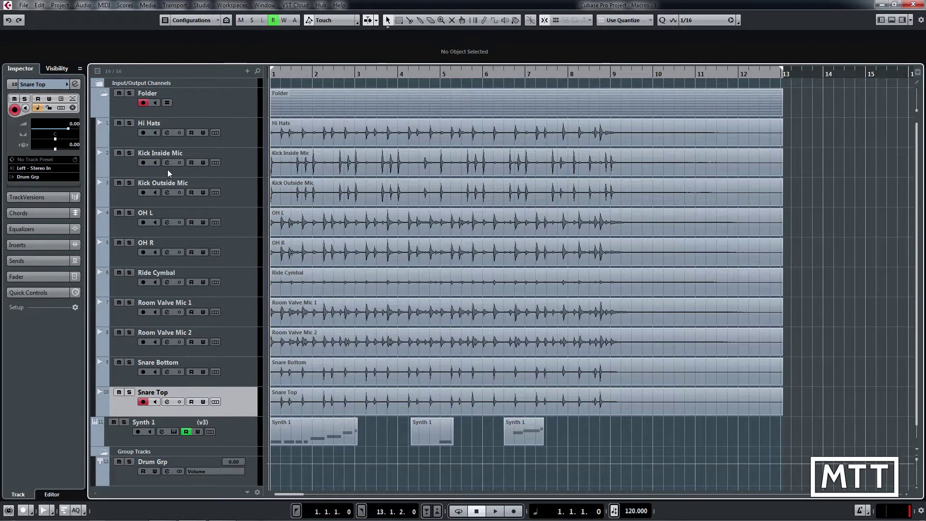
pyautogui.press('F3')
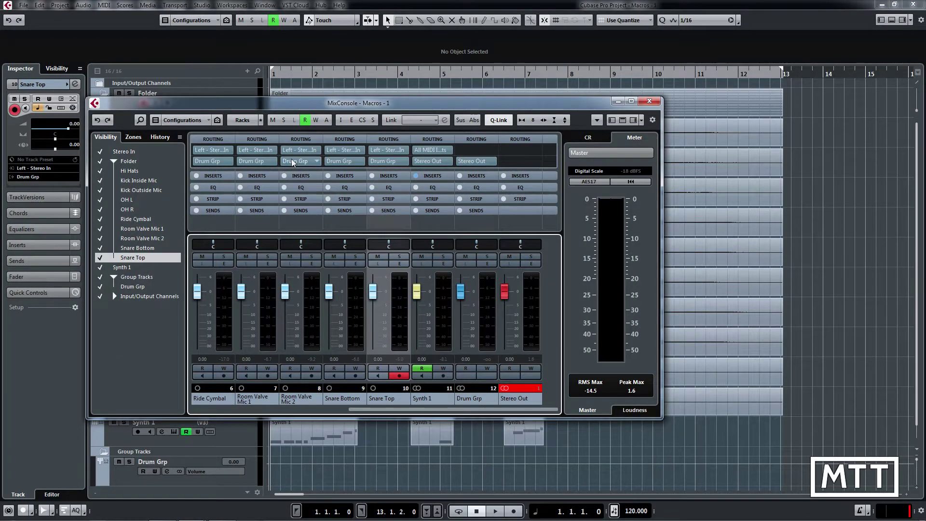
pyautogui.moveTo(425, 409); pyautogui.dragTo(343, 409)
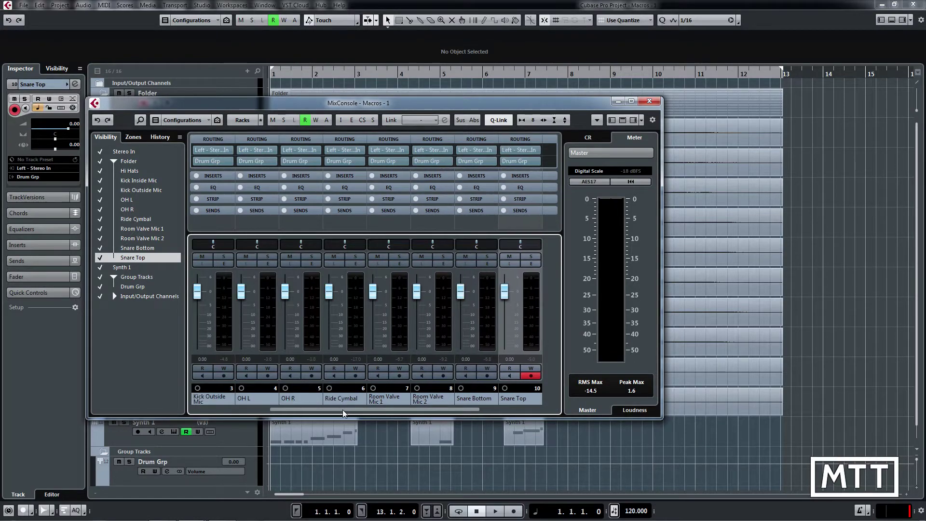
pyautogui.click(653, 100)
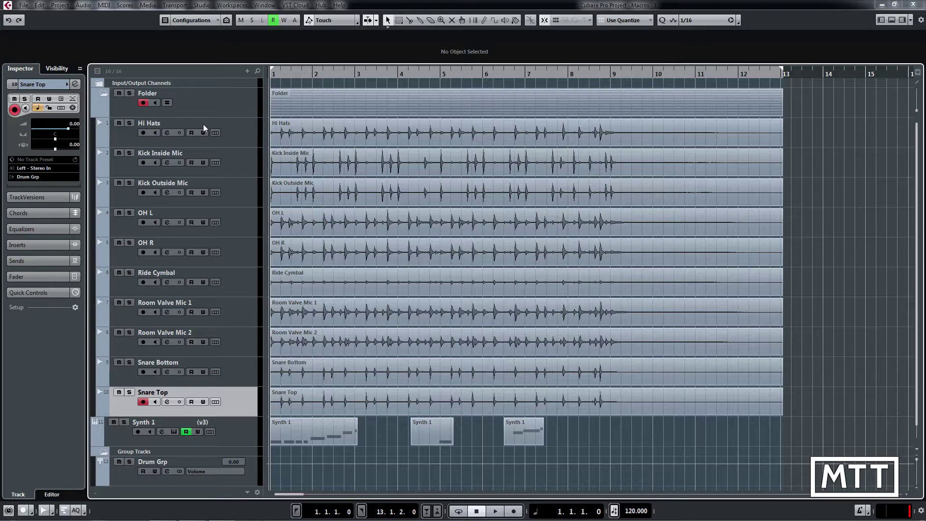
# Run the Zoom to Project macro from Edit > Macros
pyautogui.click(39, 4)
pyautogui.moveTo(247, 344)
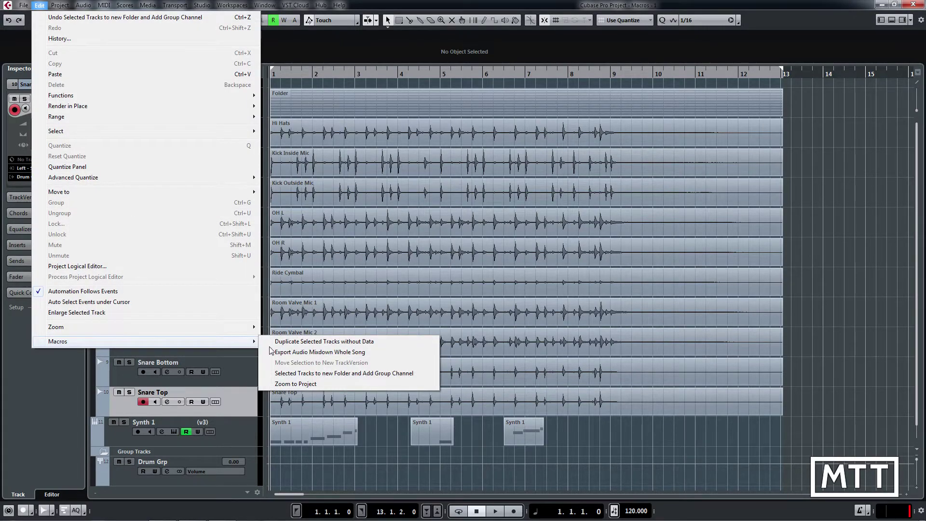
pyautogui.click(289, 384)
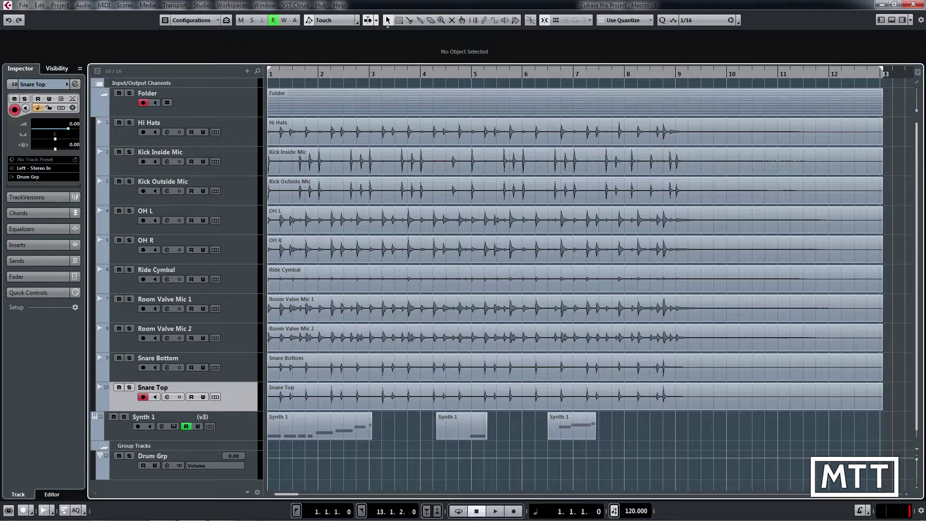
# Zoom far out and copy the Synth 1 part out to bar 98
pyautogui.press('g')
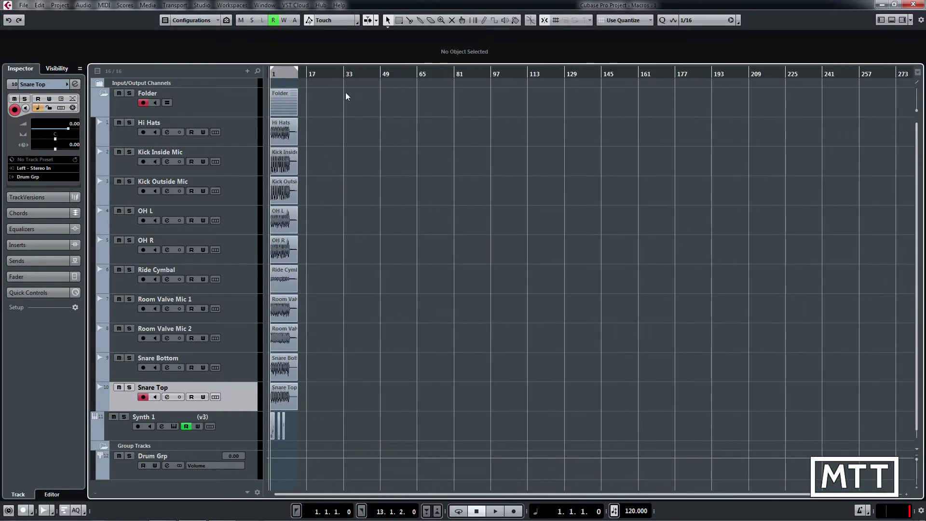
pyautogui.moveTo(345, 107); pyautogui.dragTo(314, 395)
pyautogui.moveTo(271, 430); pyautogui.dragTo(488, 406)
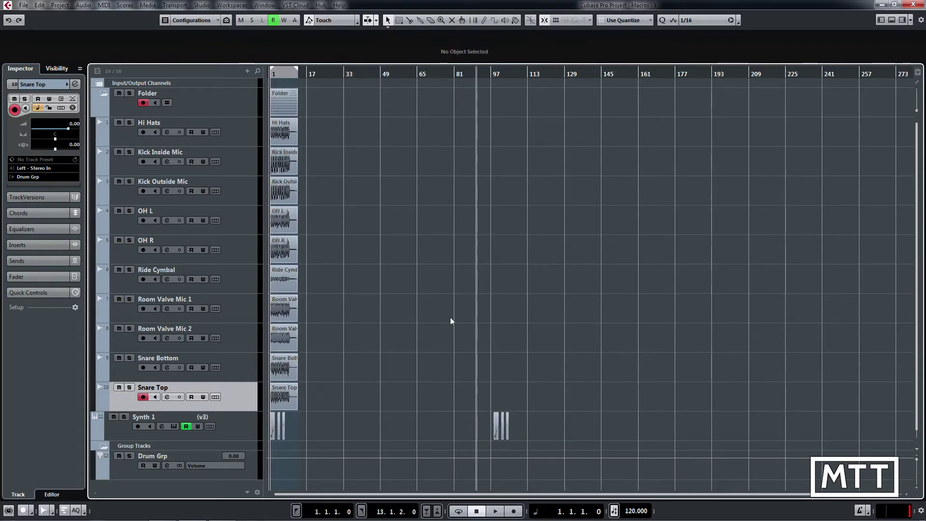
# Run Zoom to Project again to fit the extended arrangement
pyautogui.click(39, 5)
pyautogui.press('Left')
pyautogui.press('Right')
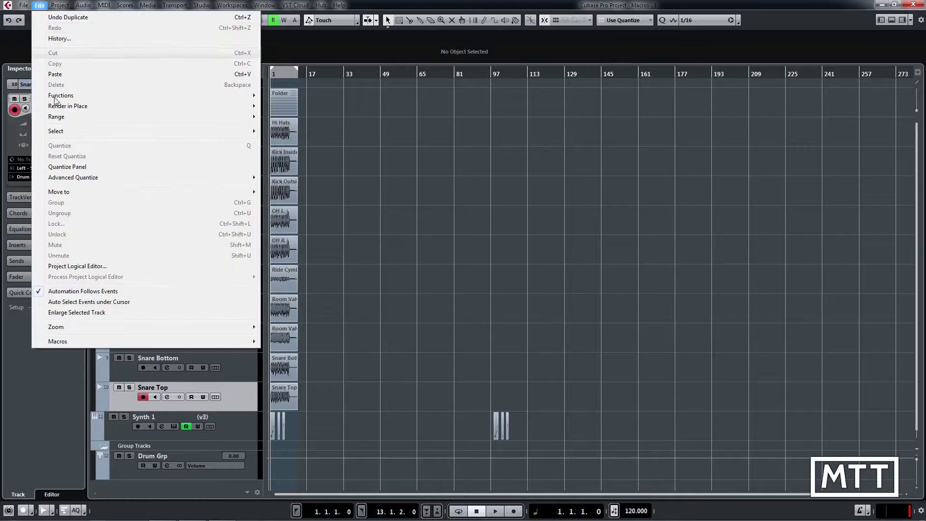
pyautogui.moveTo(198, 342)
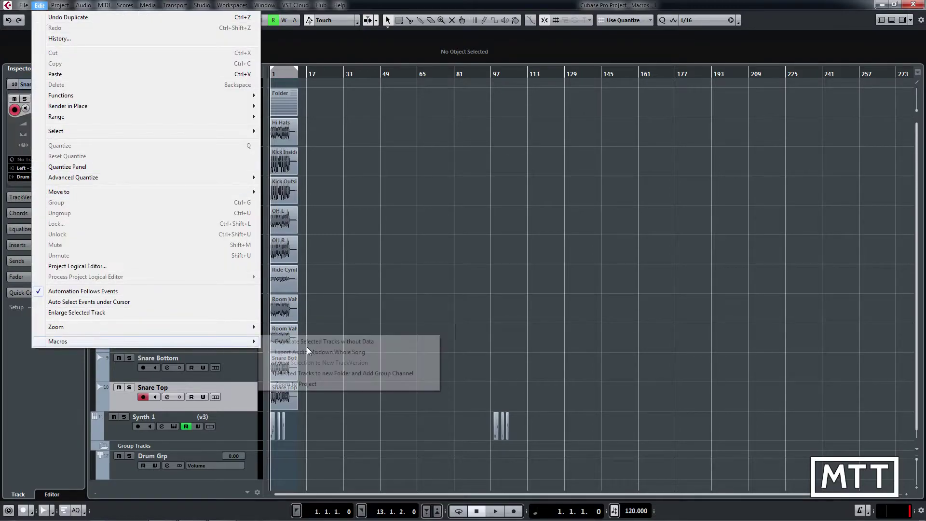
pyautogui.click(324, 384)
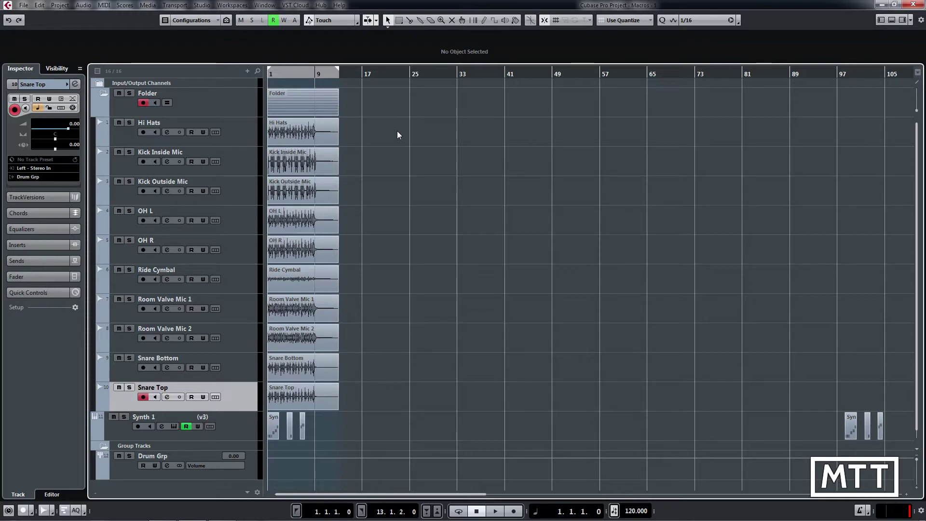
# Open File > Key Commands, show Macros, and expand Duplicate Selected Tracks without Data
pyautogui.click(24, 7)
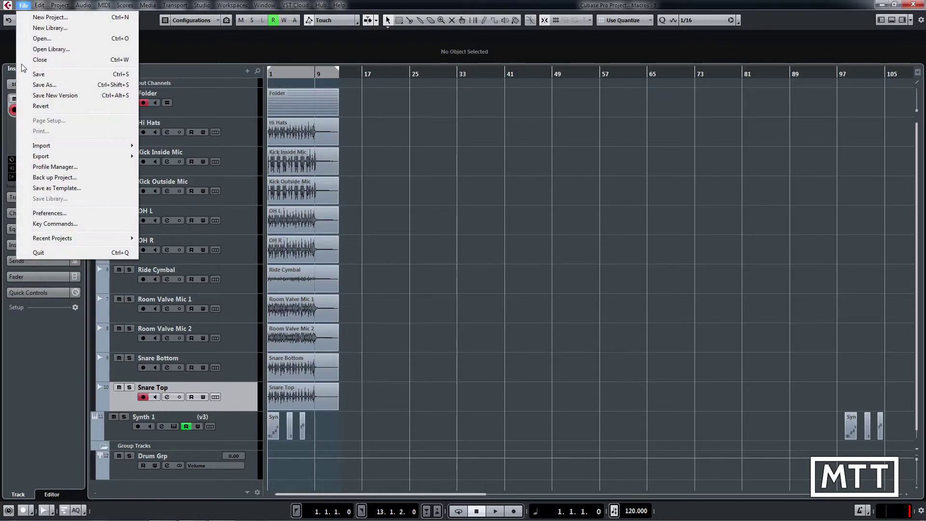
pyautogui.click(76, 226)
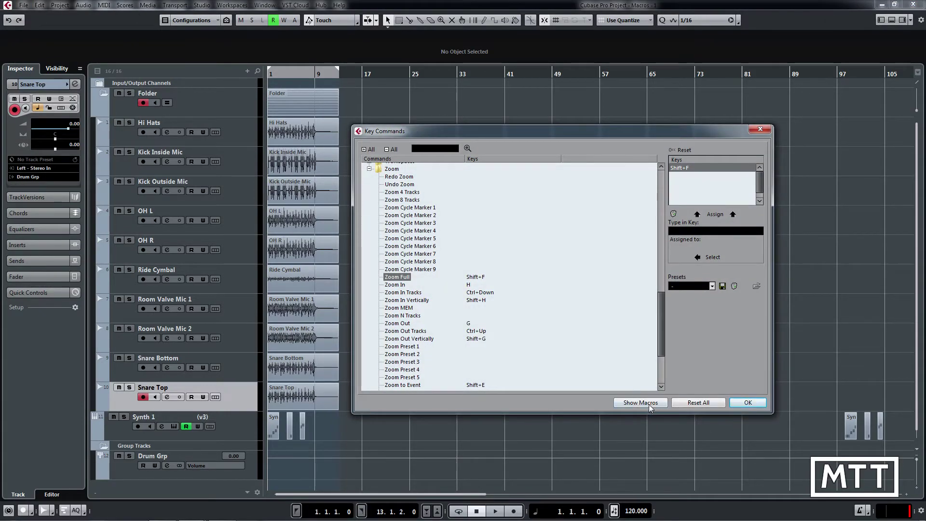
pyautogui.click(651, 406)
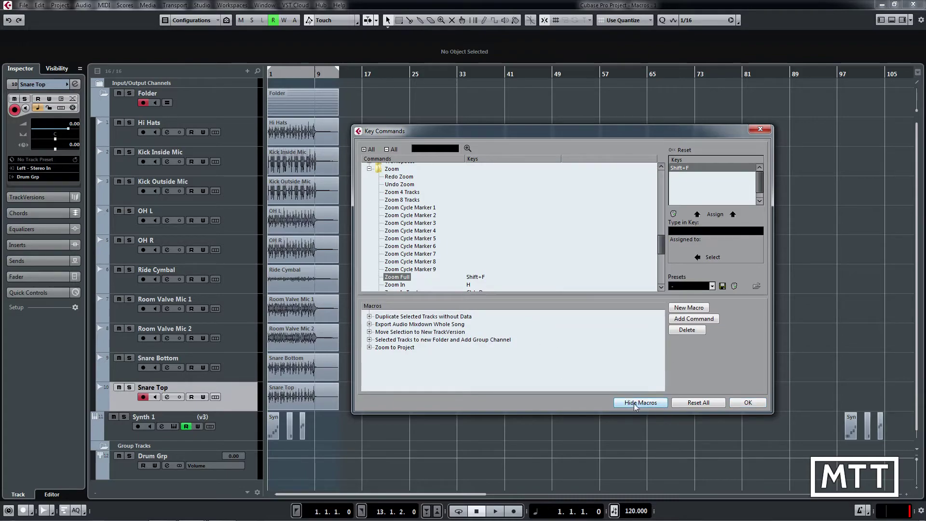
pyautogui.click(631, 402)
pyautogui.click(631, 403)
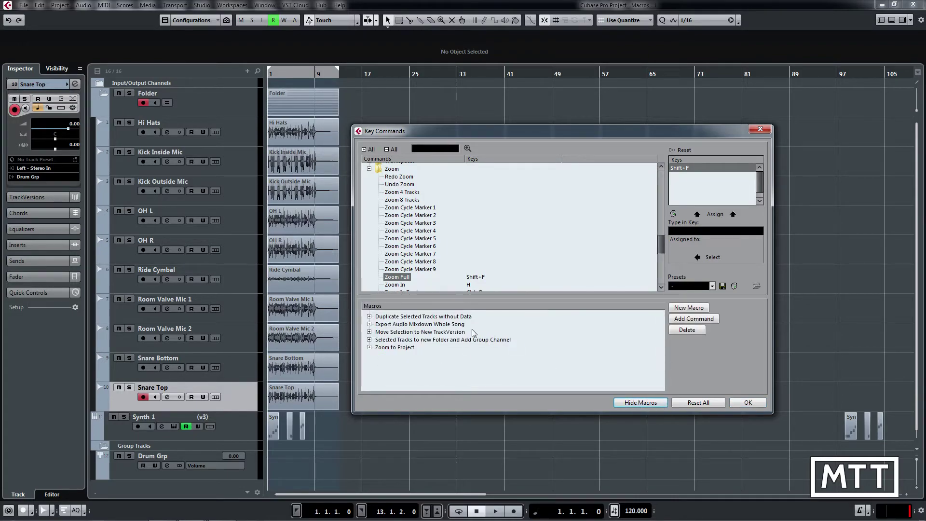
pyautogui.click(369, 317)
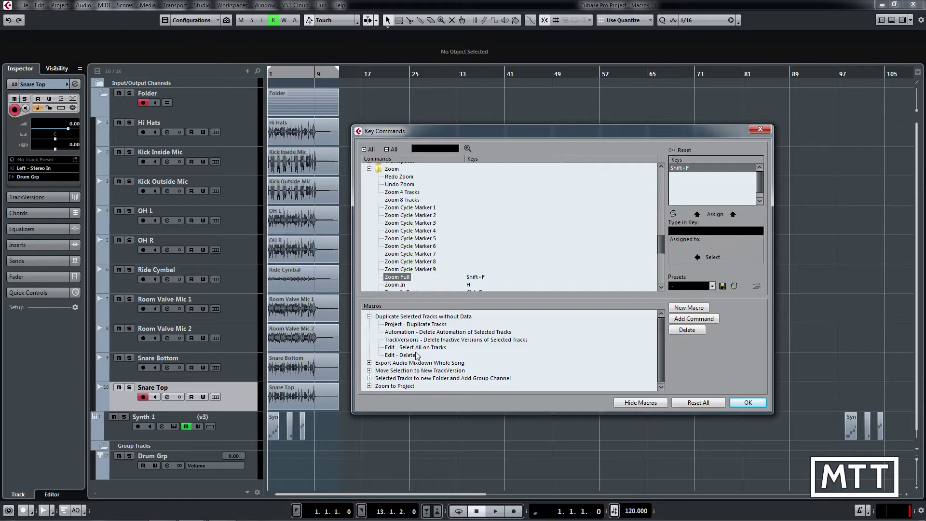
pyautogui.click(369, 316)
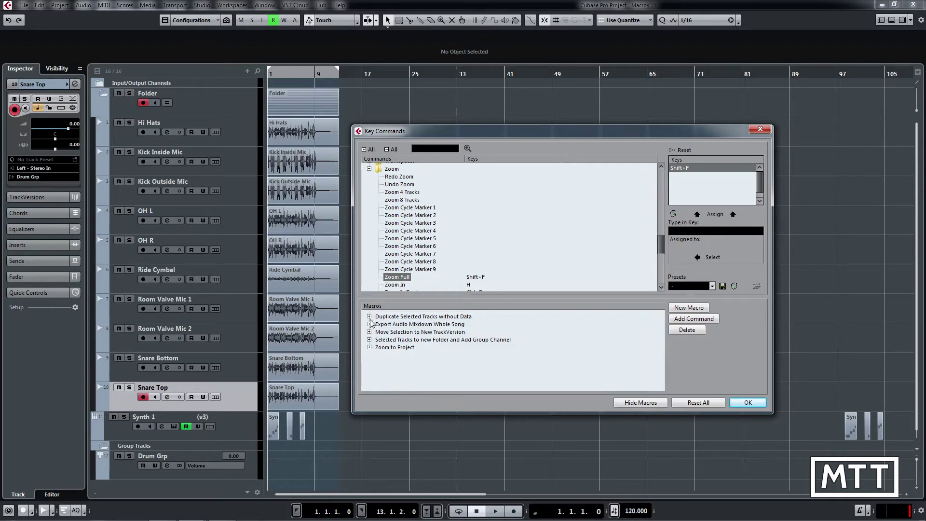
pyautogui.click(369, 325)
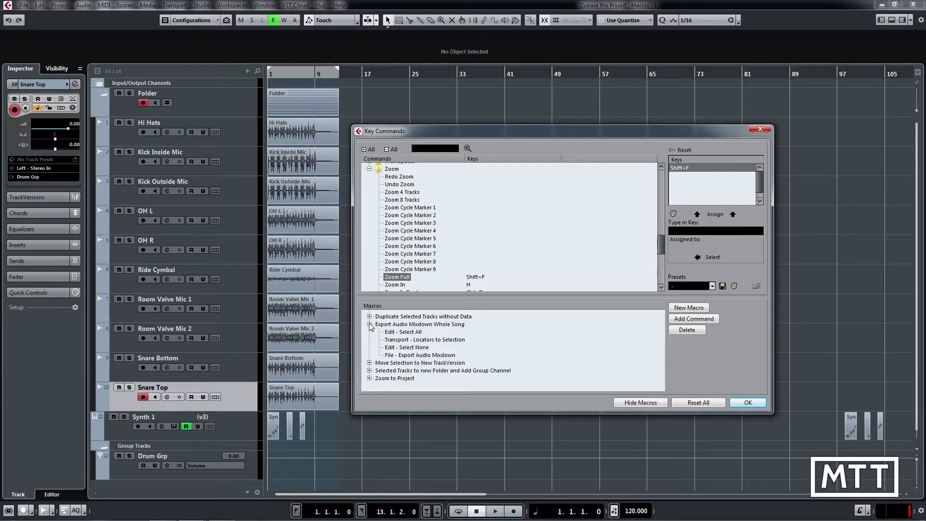
pyautogui.click(369, 324)
pyautogui.click(370, 332)
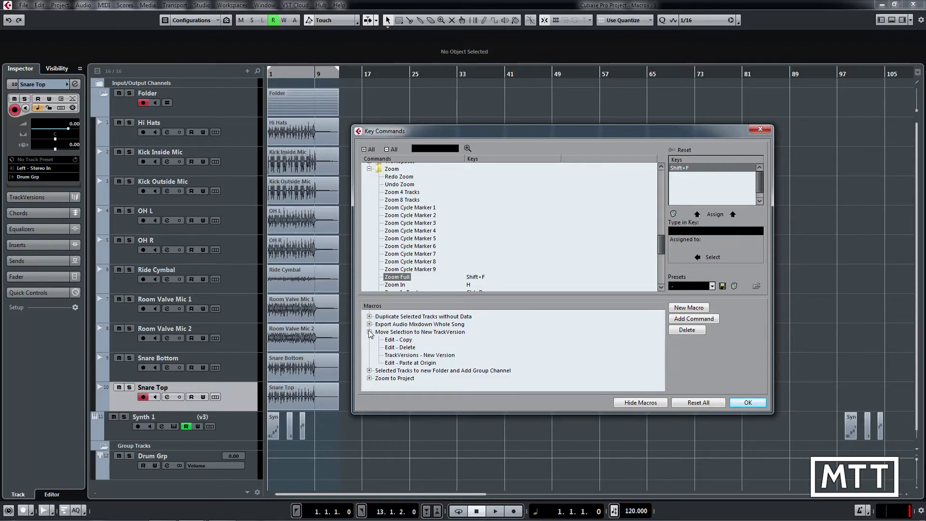
pyautogui.click(369, 331)
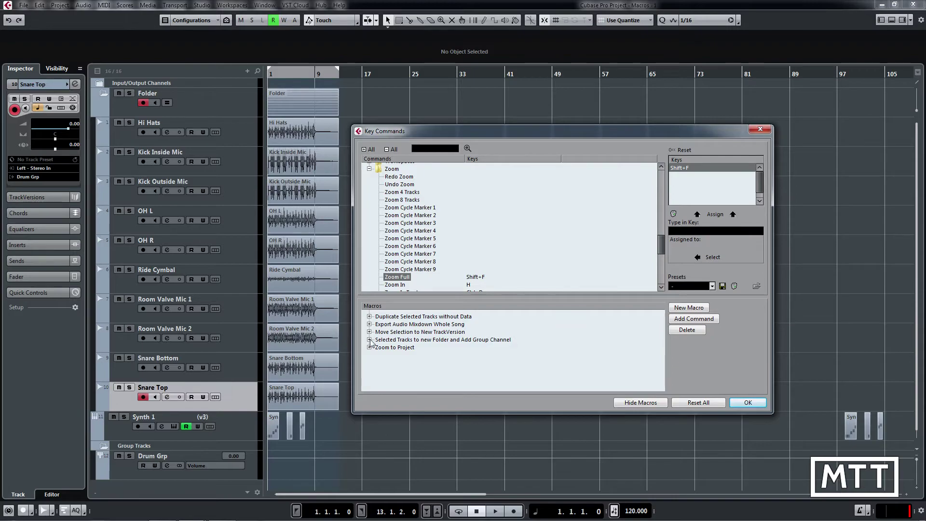
pyautogui.click(370, 340)
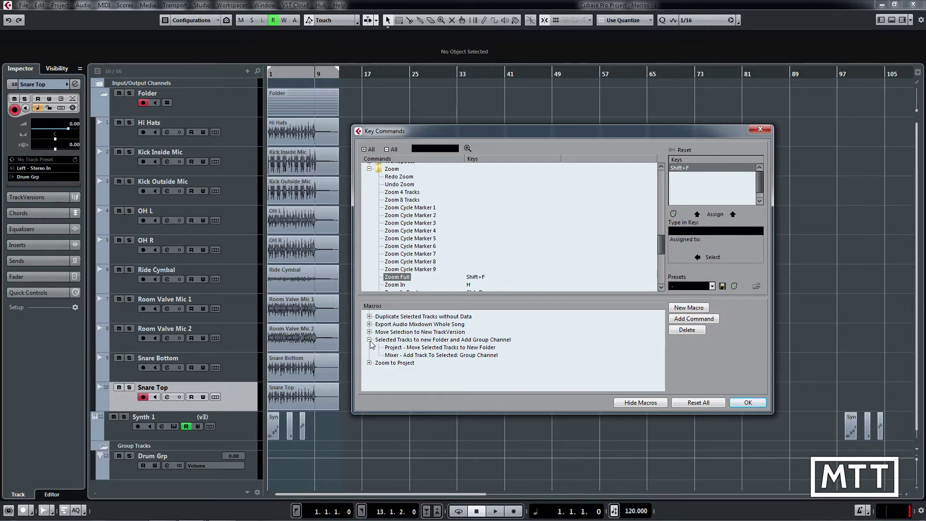
pyautogui.click(369, 340)
pyautogui.click(369, 348)
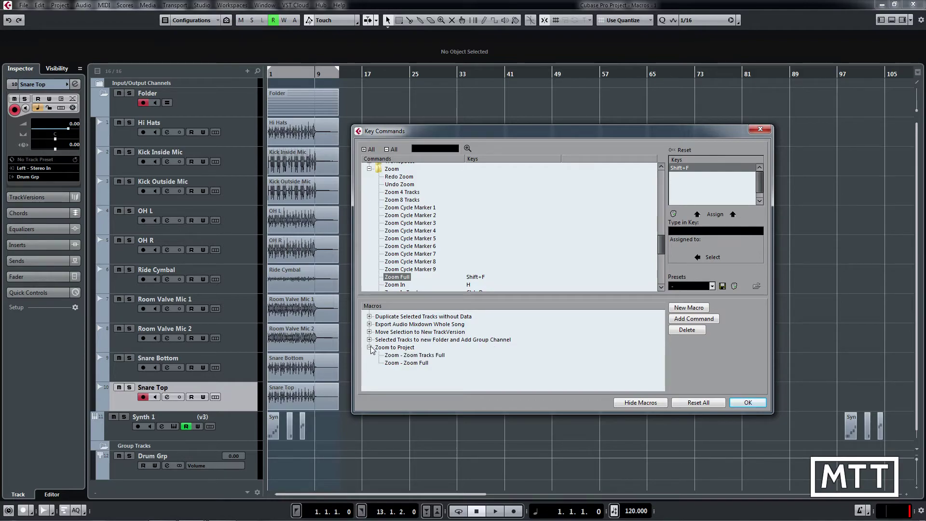
pyautogui.click(370, 347)
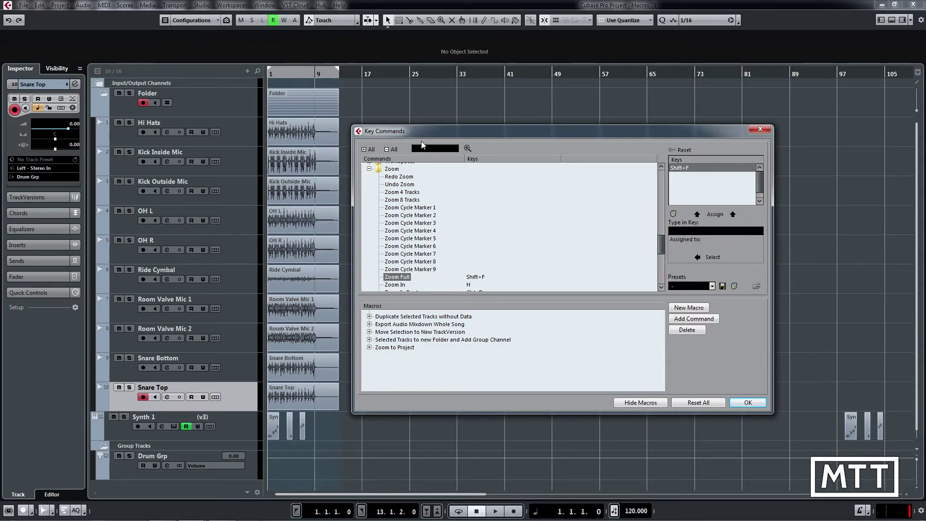
# Assign Ctrl+Alt+Shift+Z to the Zoom to Project macro under Macro and confirm with OK
pyautogui.moveTo(661, 244); pyautogui.dragTo(666, 201)
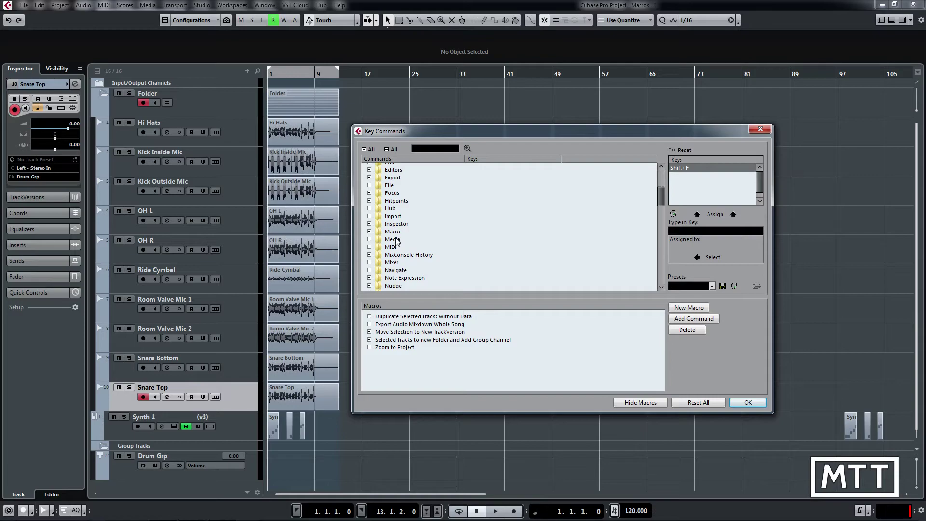
pyautogui.click(369, 232)
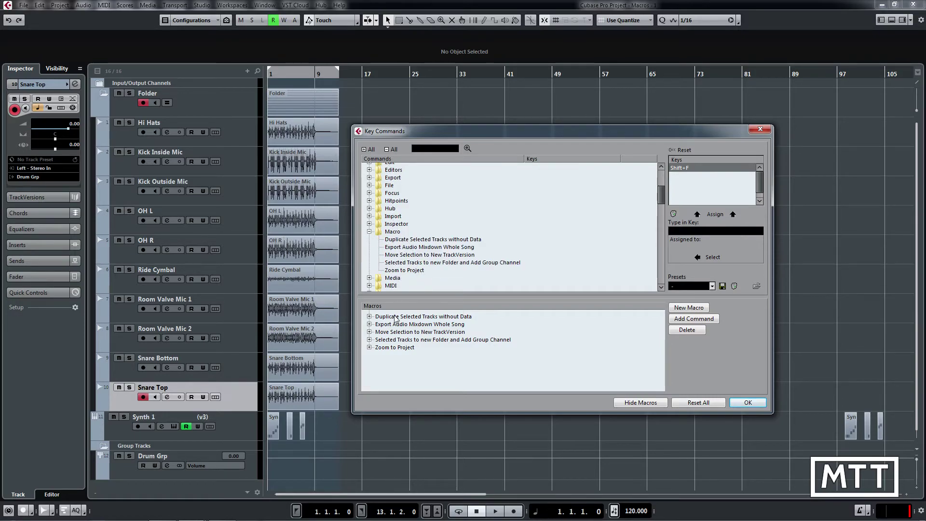
pyautogui.click(406, 270)
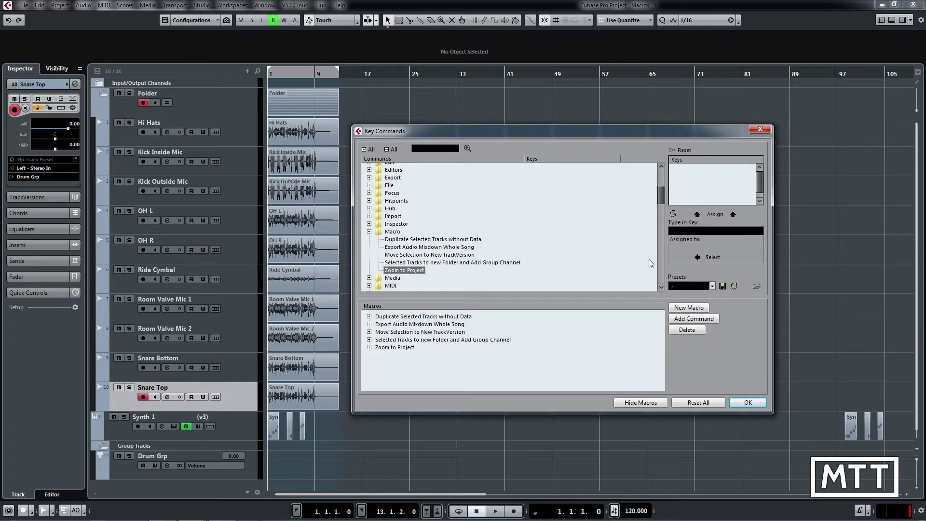
pyautogui.click(714, 232)
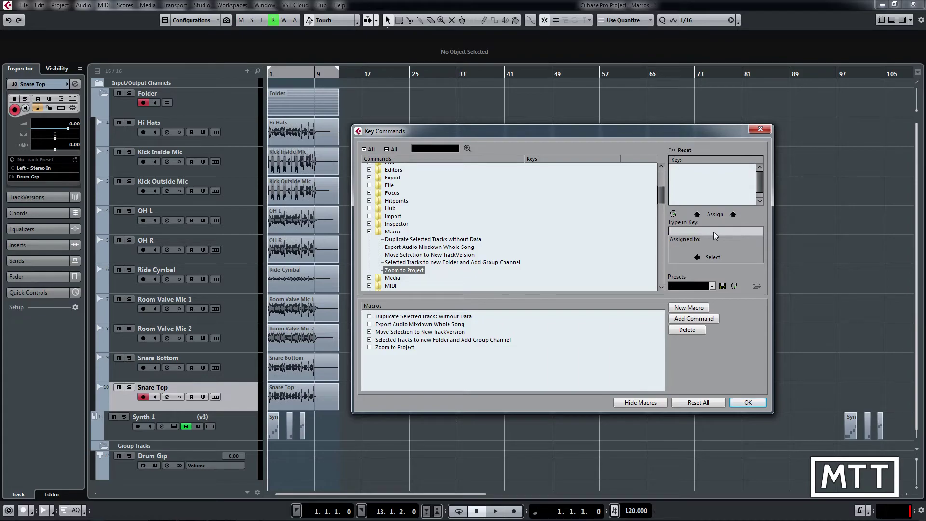
pyautogui.hotkey('ctrl', 'alt', 'shift', 'z')
pyautogui.hotkey('ctrl', 'z')
pyautogui.hotkey('ctrl', 'alt', 'shift', 'z')
pyautogui.click(713, 215)
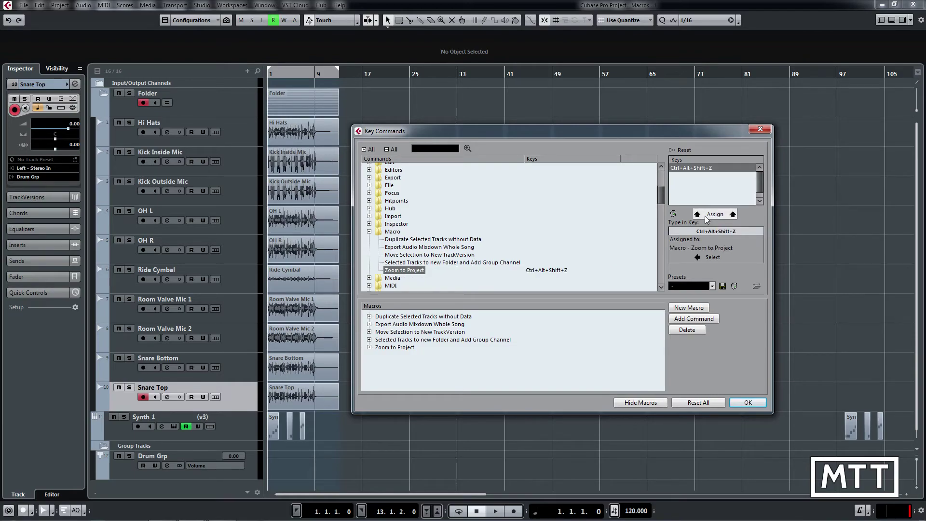
pyautogui.click(749, 407)
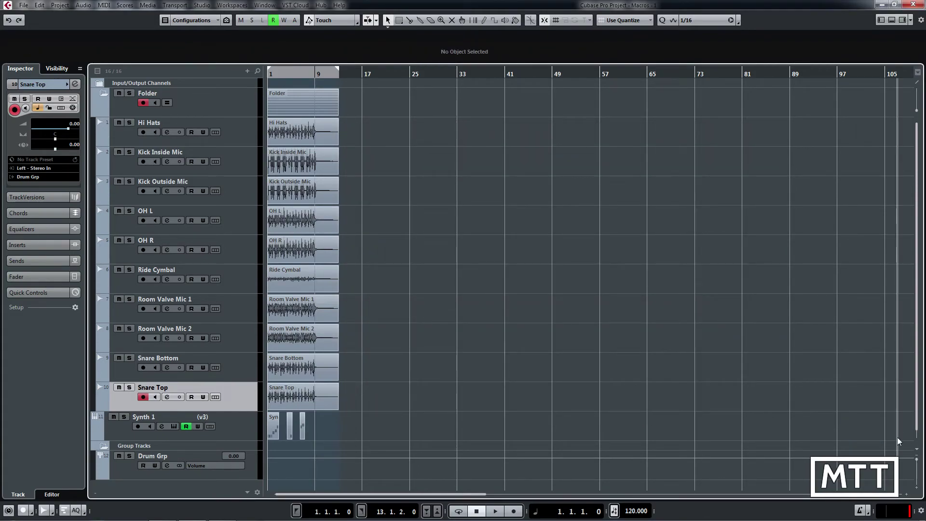
# Use the new shortcut to fit bars 1 to 13 in the window
pyautogui.hotkey('shift', 'f')
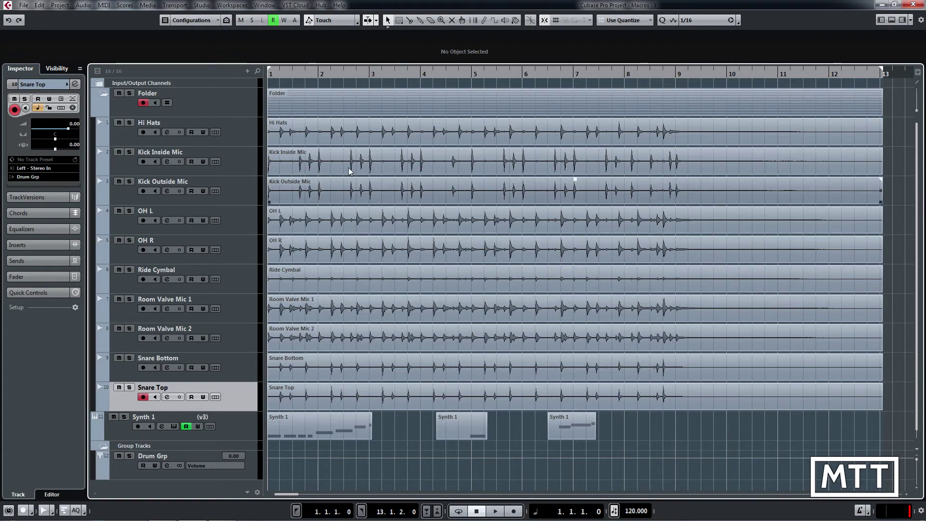
pyautogui.click(24, 6)
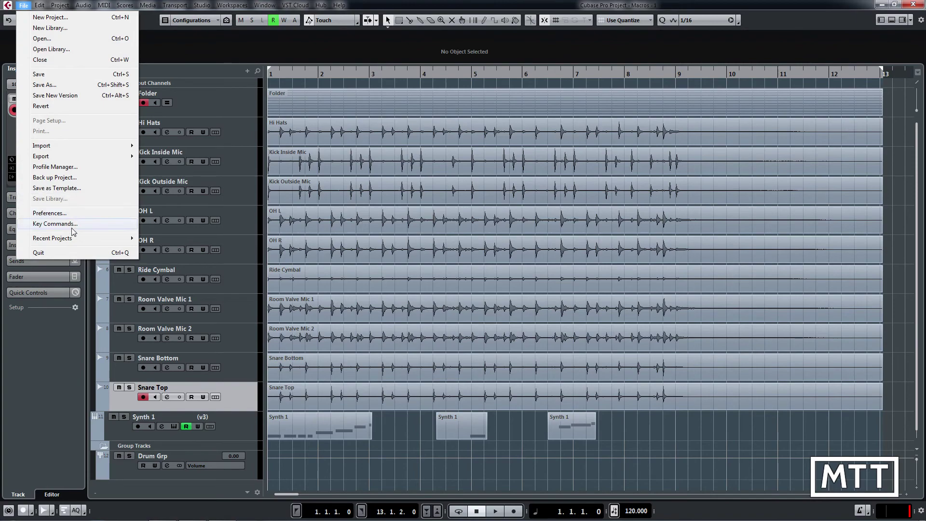
# Reopen Key Commands and expand then collapse Add Track, Audio Export, Audio, Arranger and Zoom categories
pyautogui.click(54, 223)
pyautogui.moveTo(661, 303); pyautogui.dragTo(669, 170)
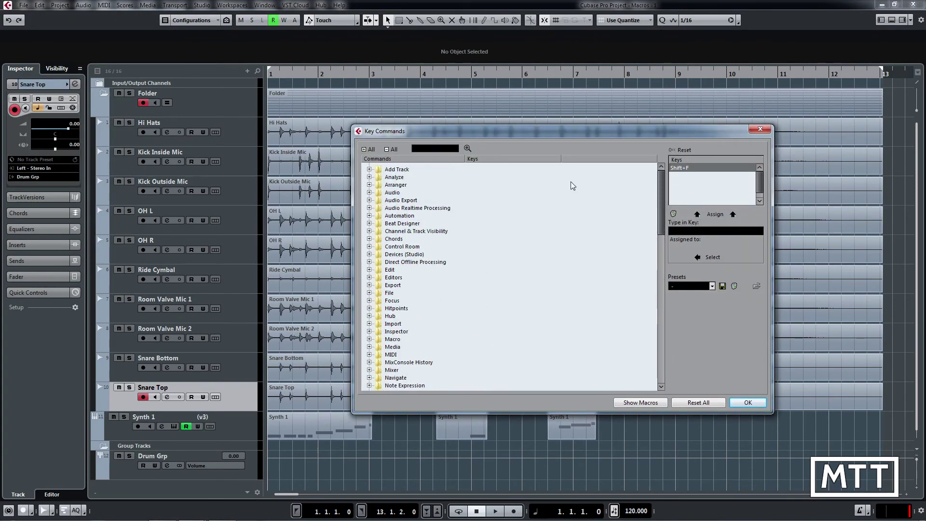
pyautogui.click(369, 169)
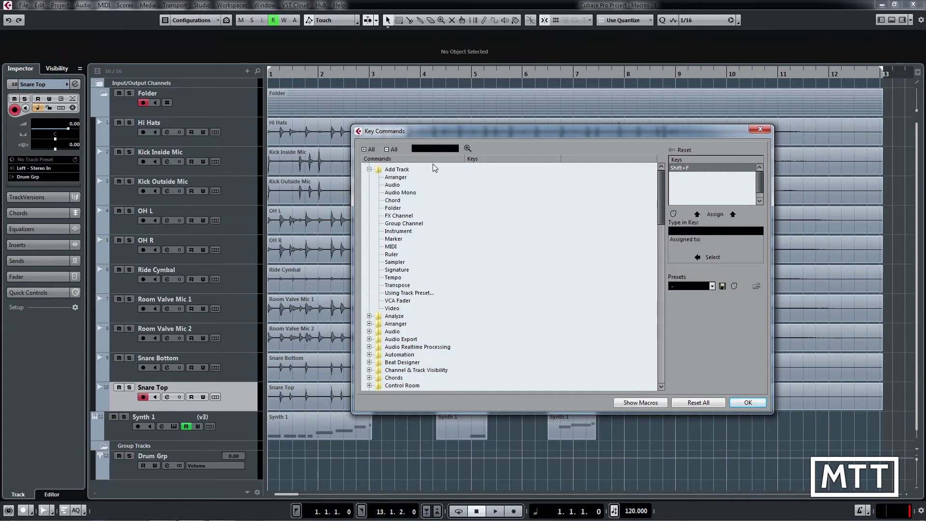
pyautogui.click(369, 170)
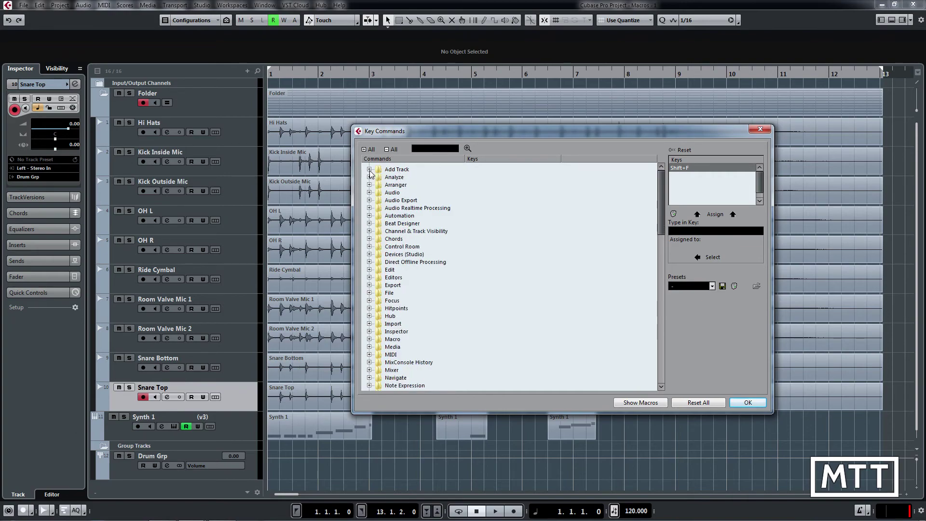
pyautogui.click(370, 200)
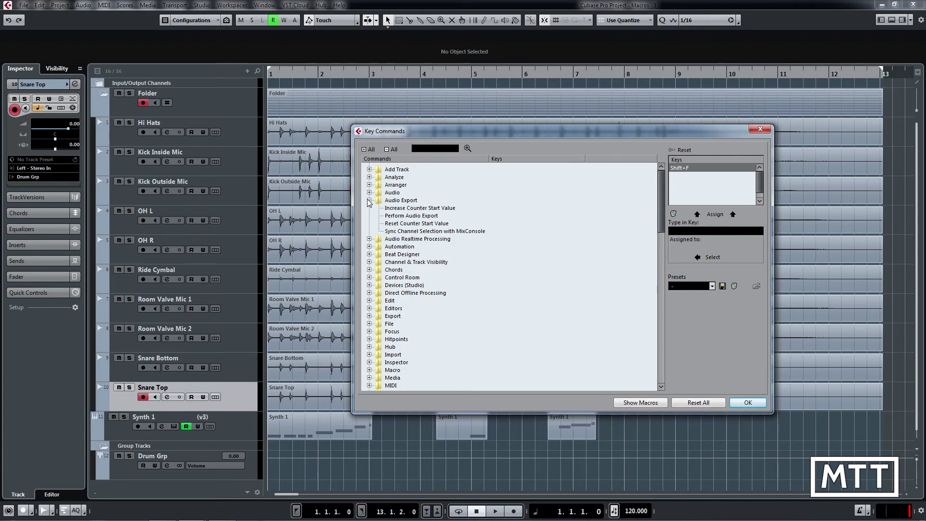
pyautogui.click(370, 200)
pyautogui.click(369, 192)
pyautogui.click(370, 192)
pyautogui.click(369, 185)
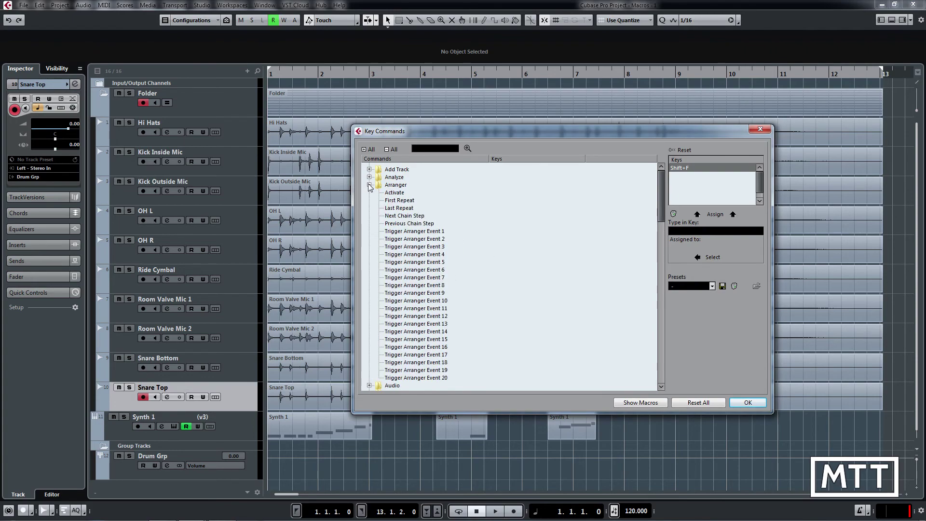
pyautogui.click(370, 185)
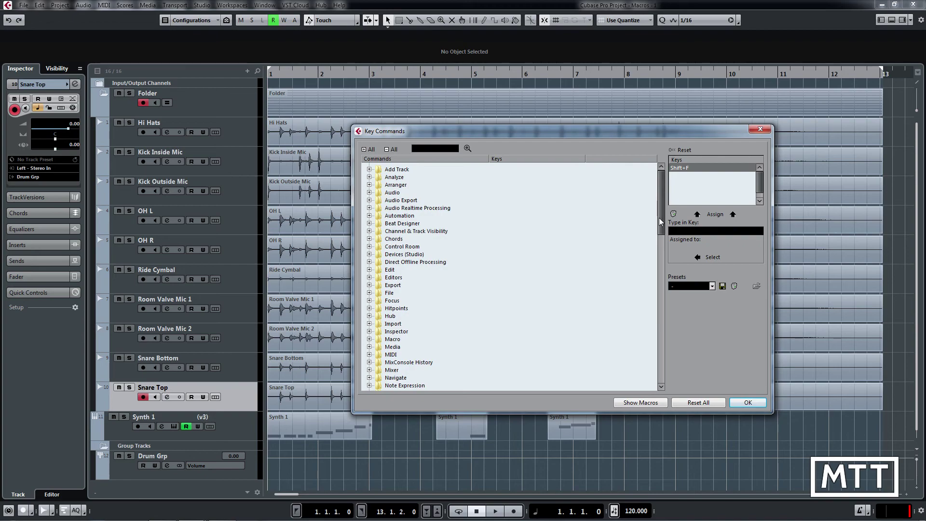
pyautogui.moveTo(659, 219); pyautogui.dragTo(654, 309)
pyautogui.click(369, 251)
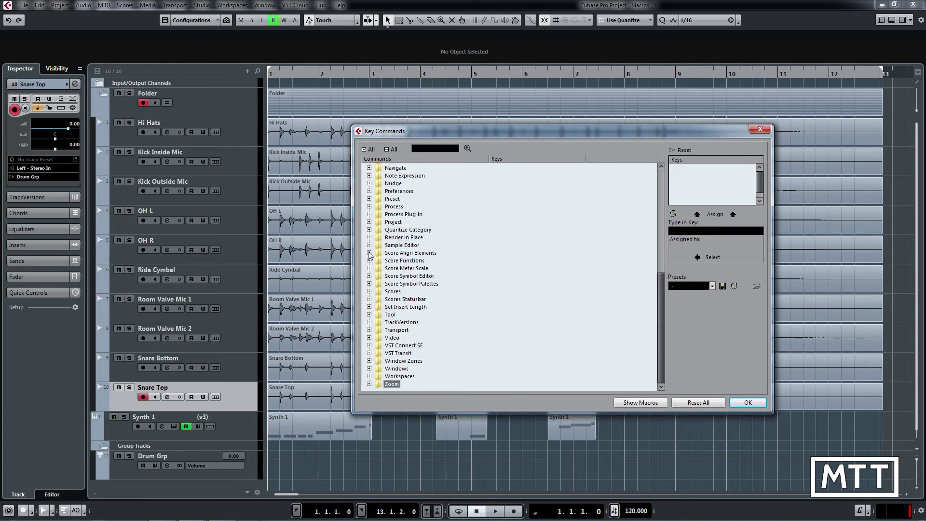